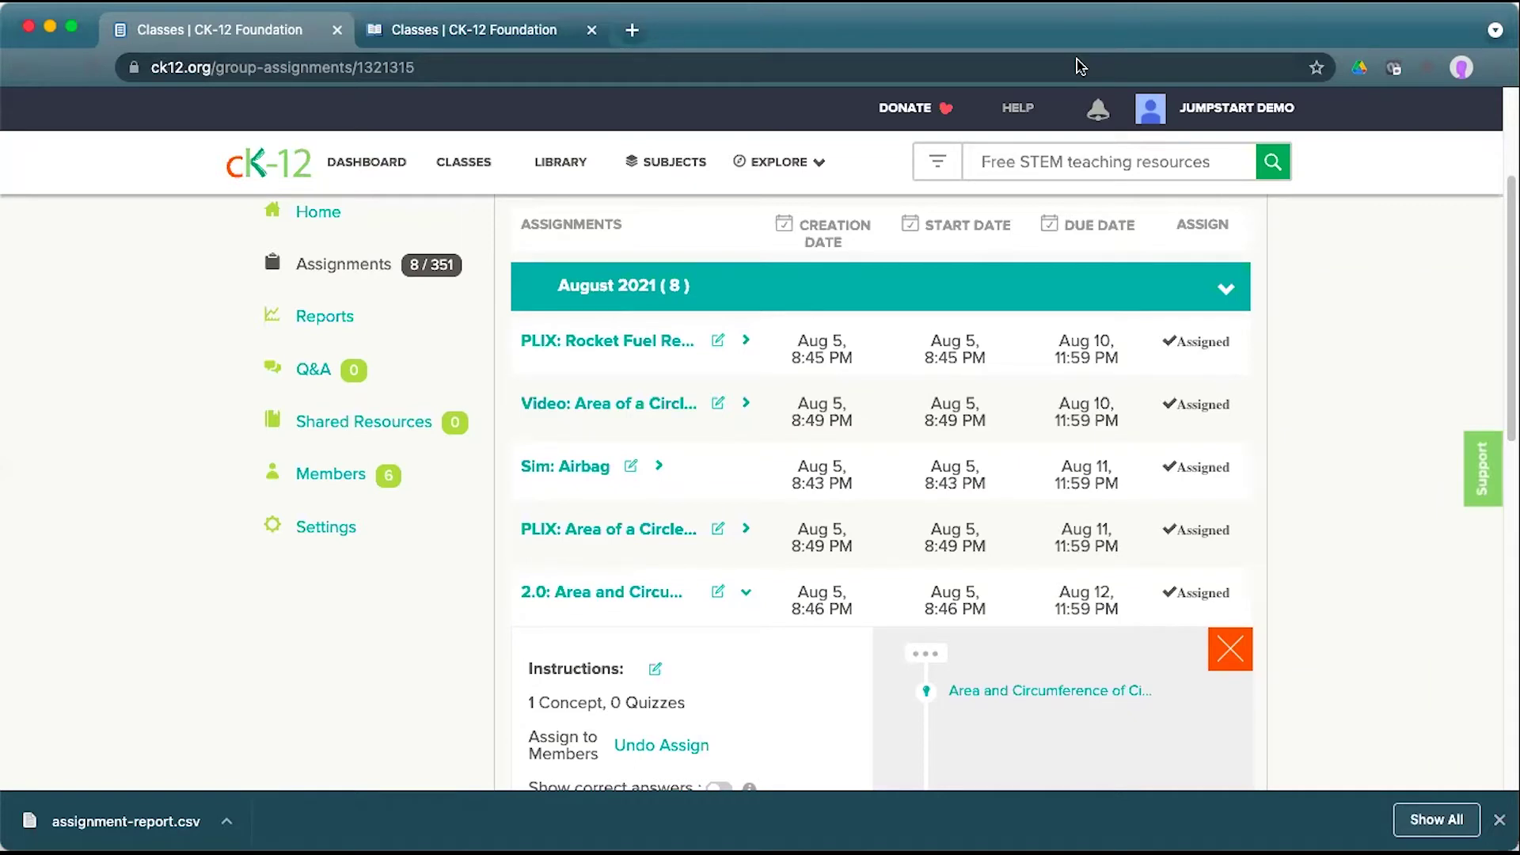
# - Open the assigned '6.2 Area and Circumference of Circles' lesson in a new tab
pyautogui.click(1010, 696)
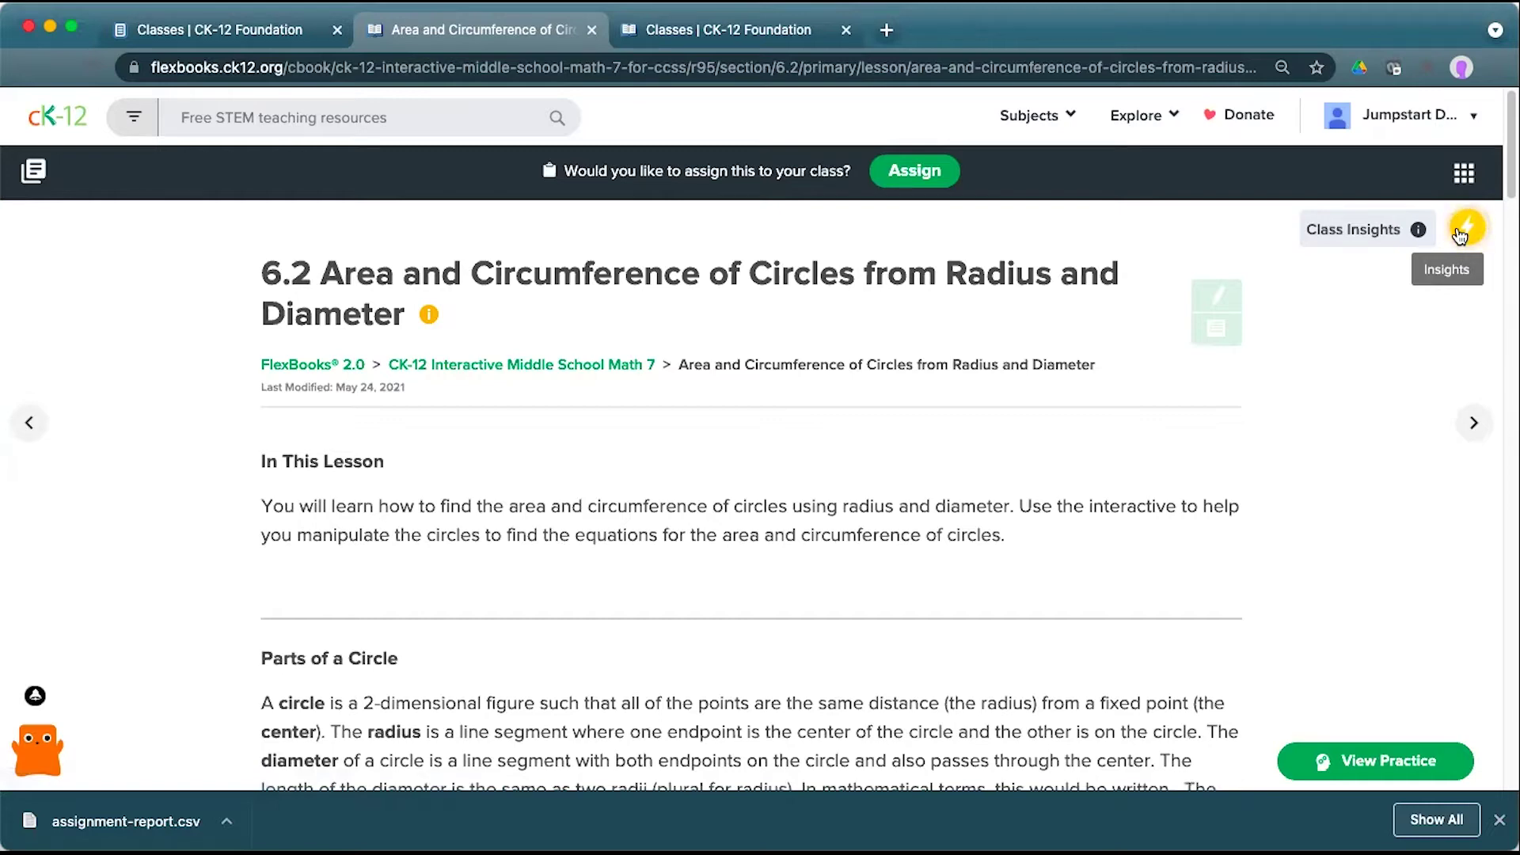
# - Show the lesson's Insights for the Fall 2021 class, with its skill-versus-engagement chart
pyautogui.click(1459, 231)
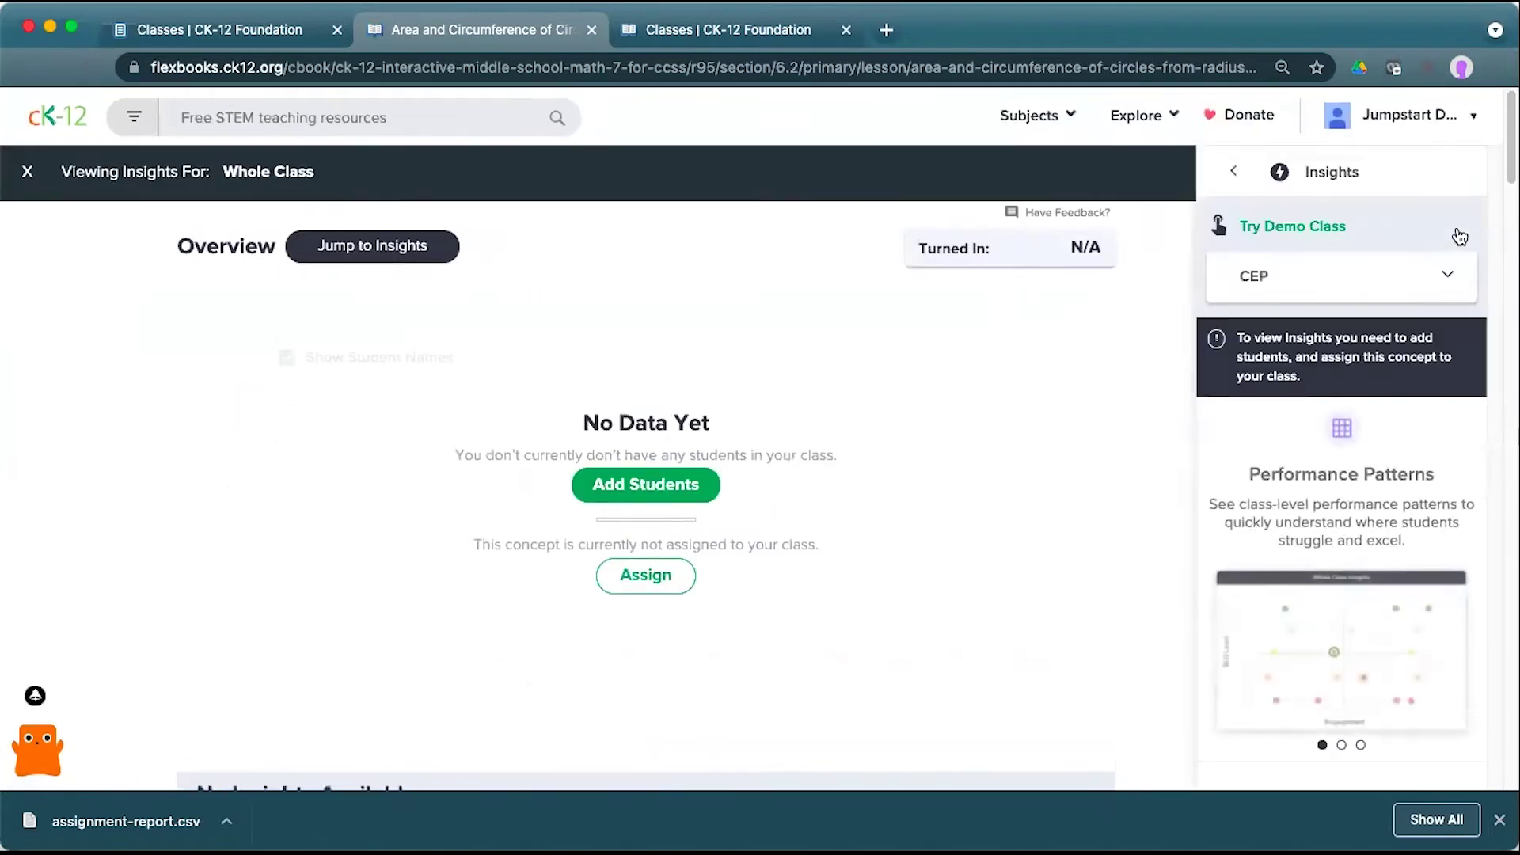
pyautogui.click(1417, 299)
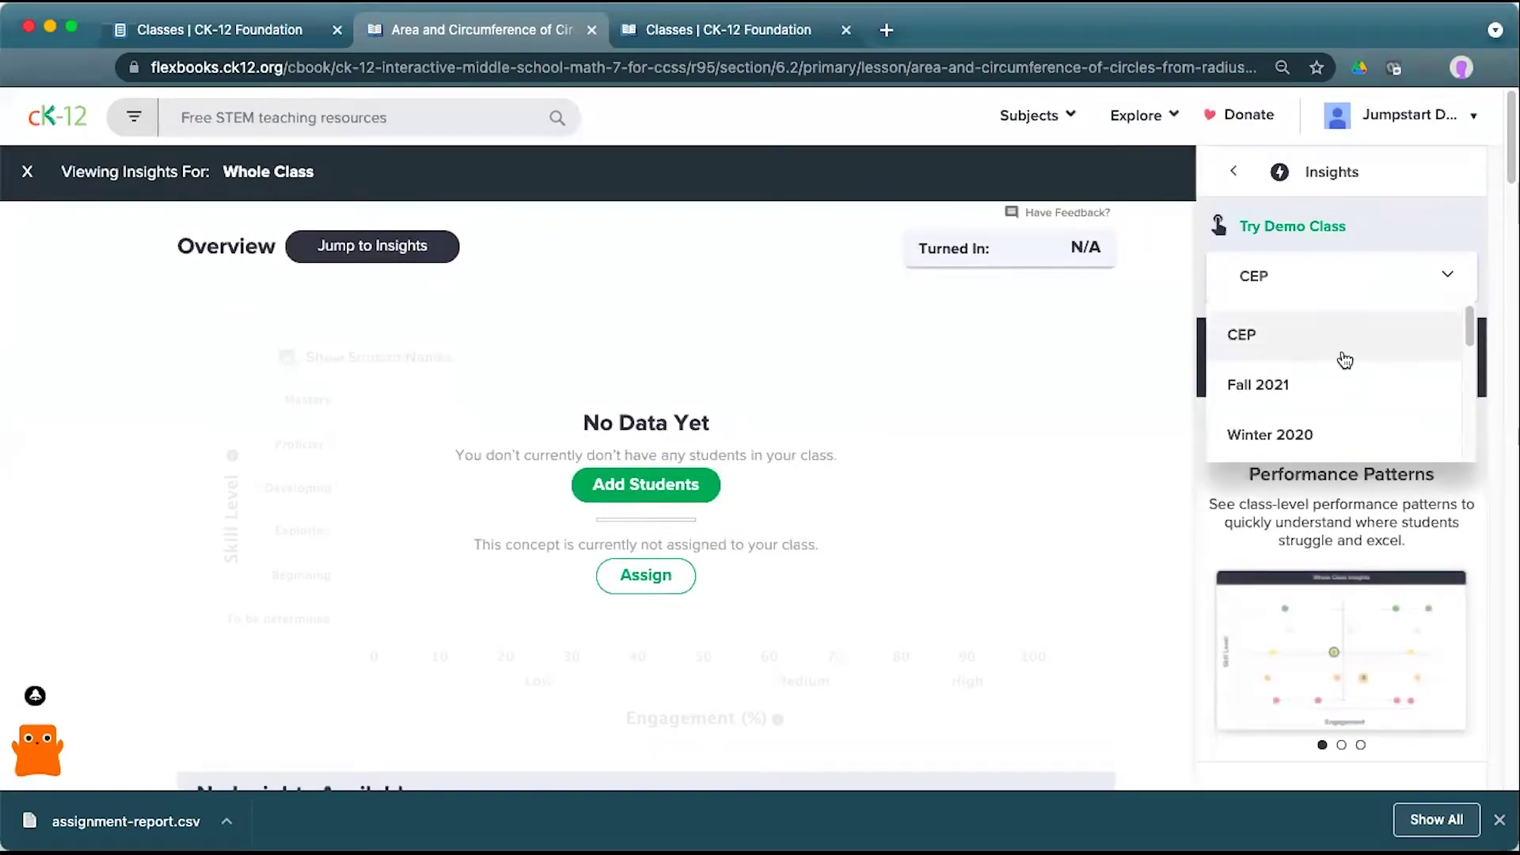
pyautogui.click(1317, 389)
pyautogui.scroll(-2, 1314, 381)
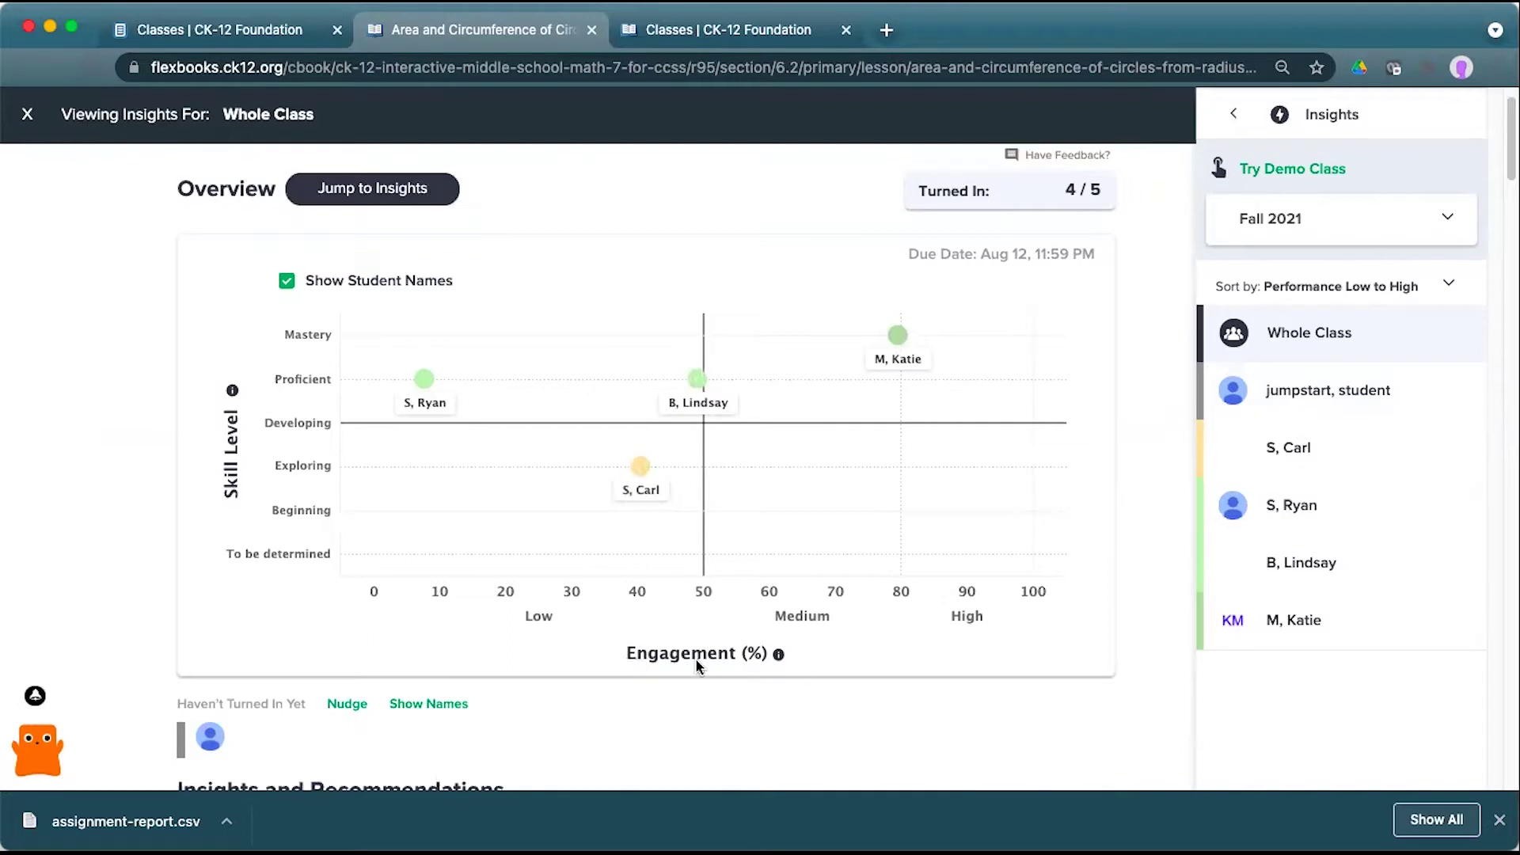
# - Check student dots on the chart, then open the Mastery student's card (79.53%, 4 min 27 sec)
pyautogui.click(423, 383)
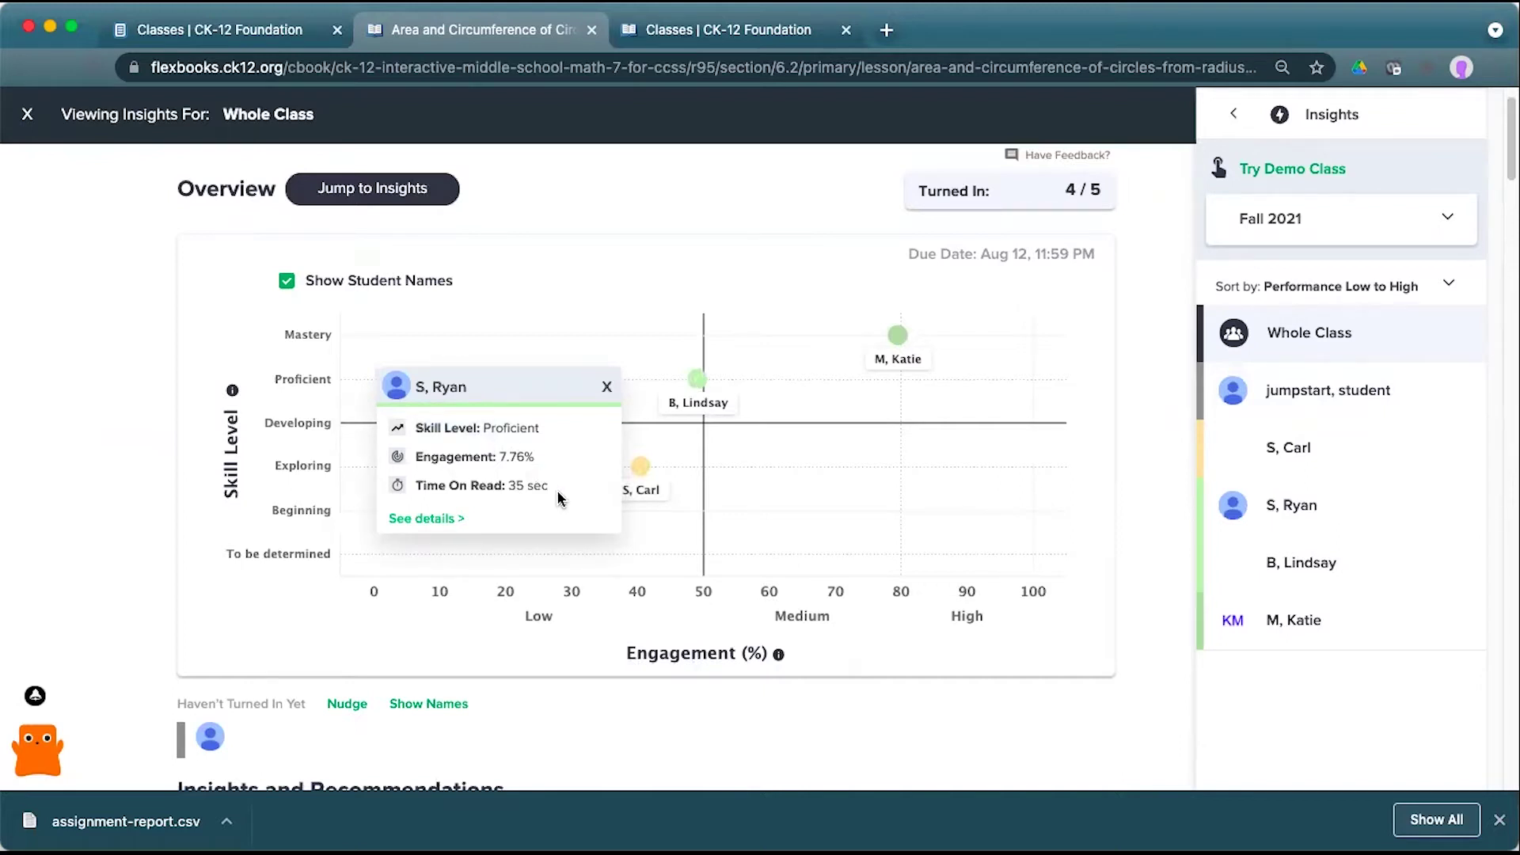
pyautogui.click(897, 340)
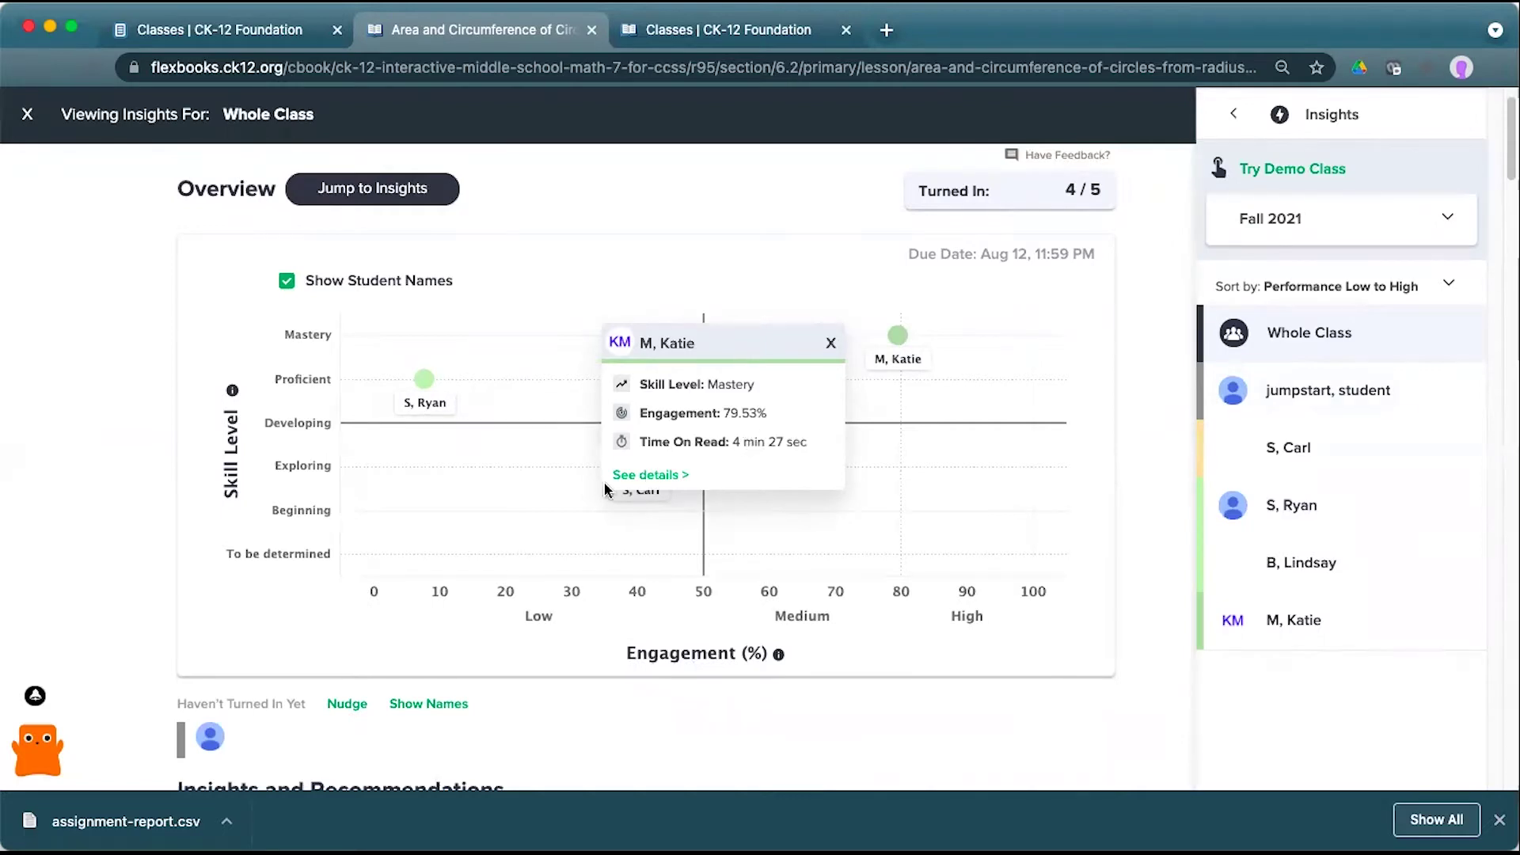
pyautogui.click(648, 477)
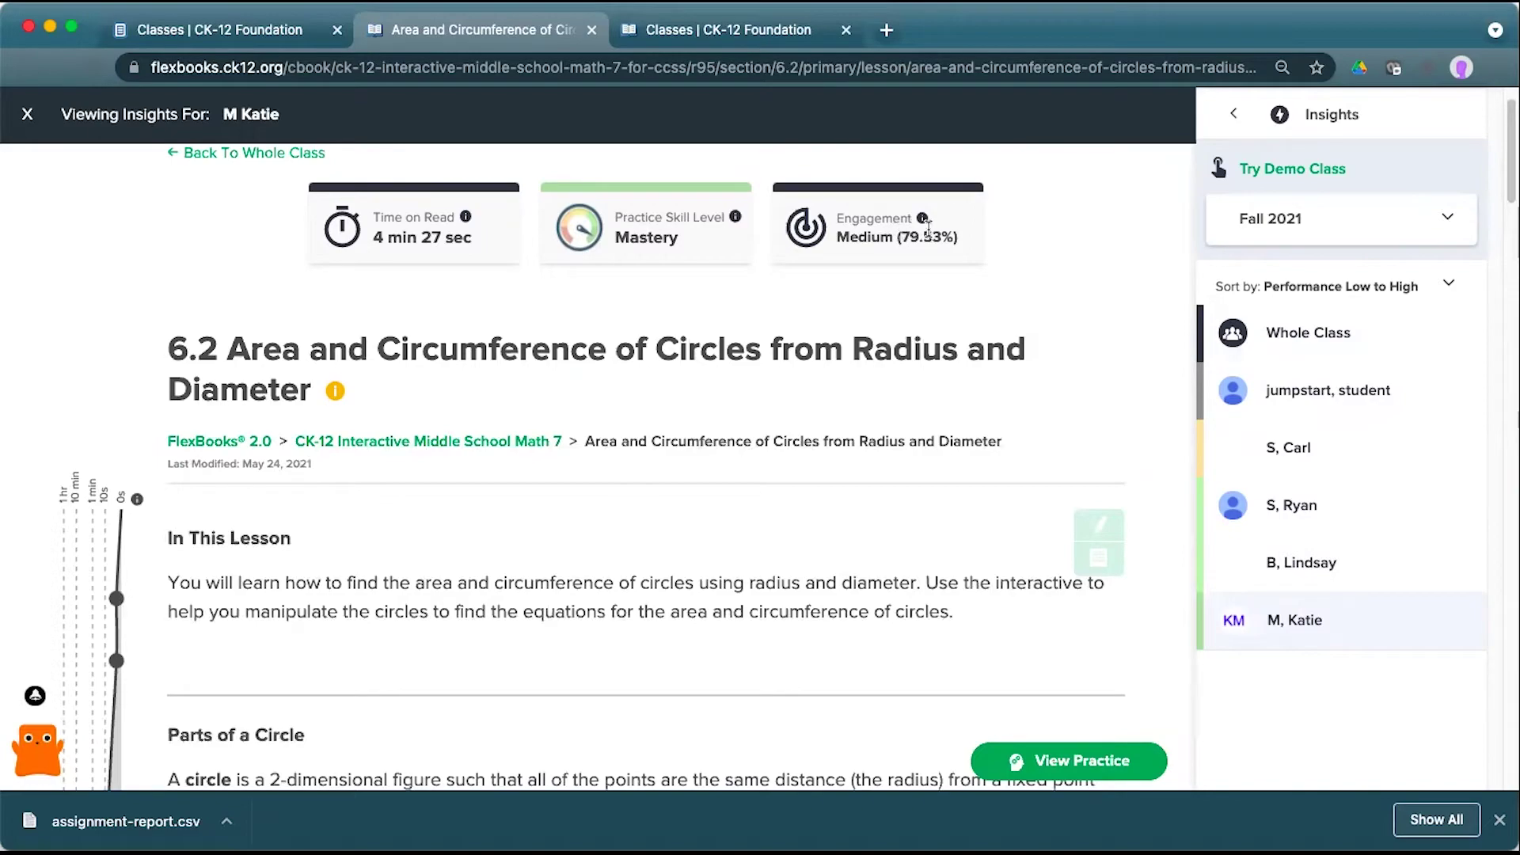
# - Scroll through the lesson alongside the Mastery student's insights and back to the top
pyautogui.scroll(-8, 210, 582)
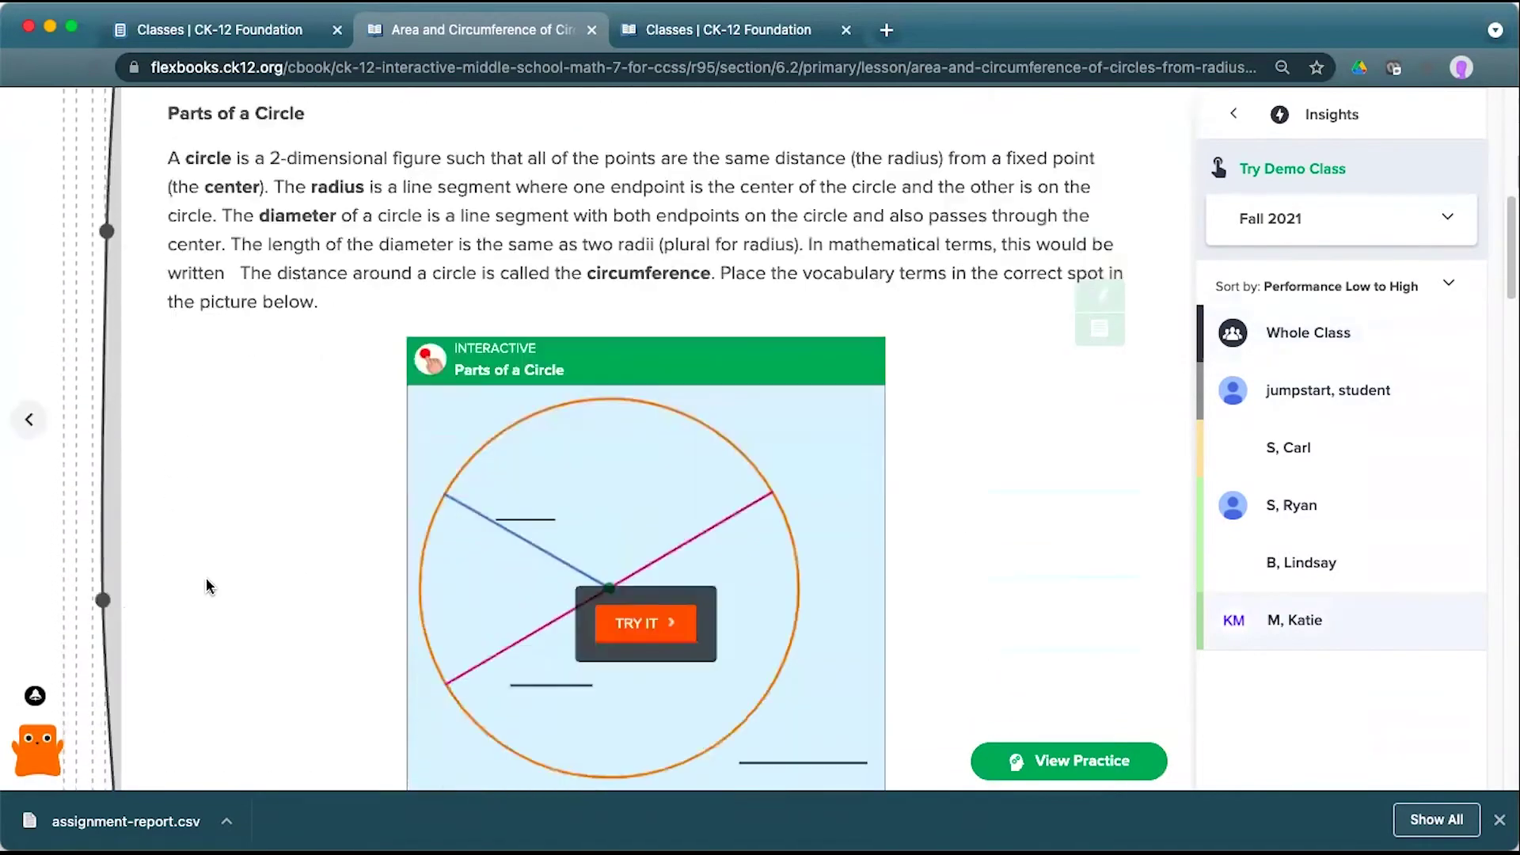
pyautogui.scroll(-9, 256, 661)
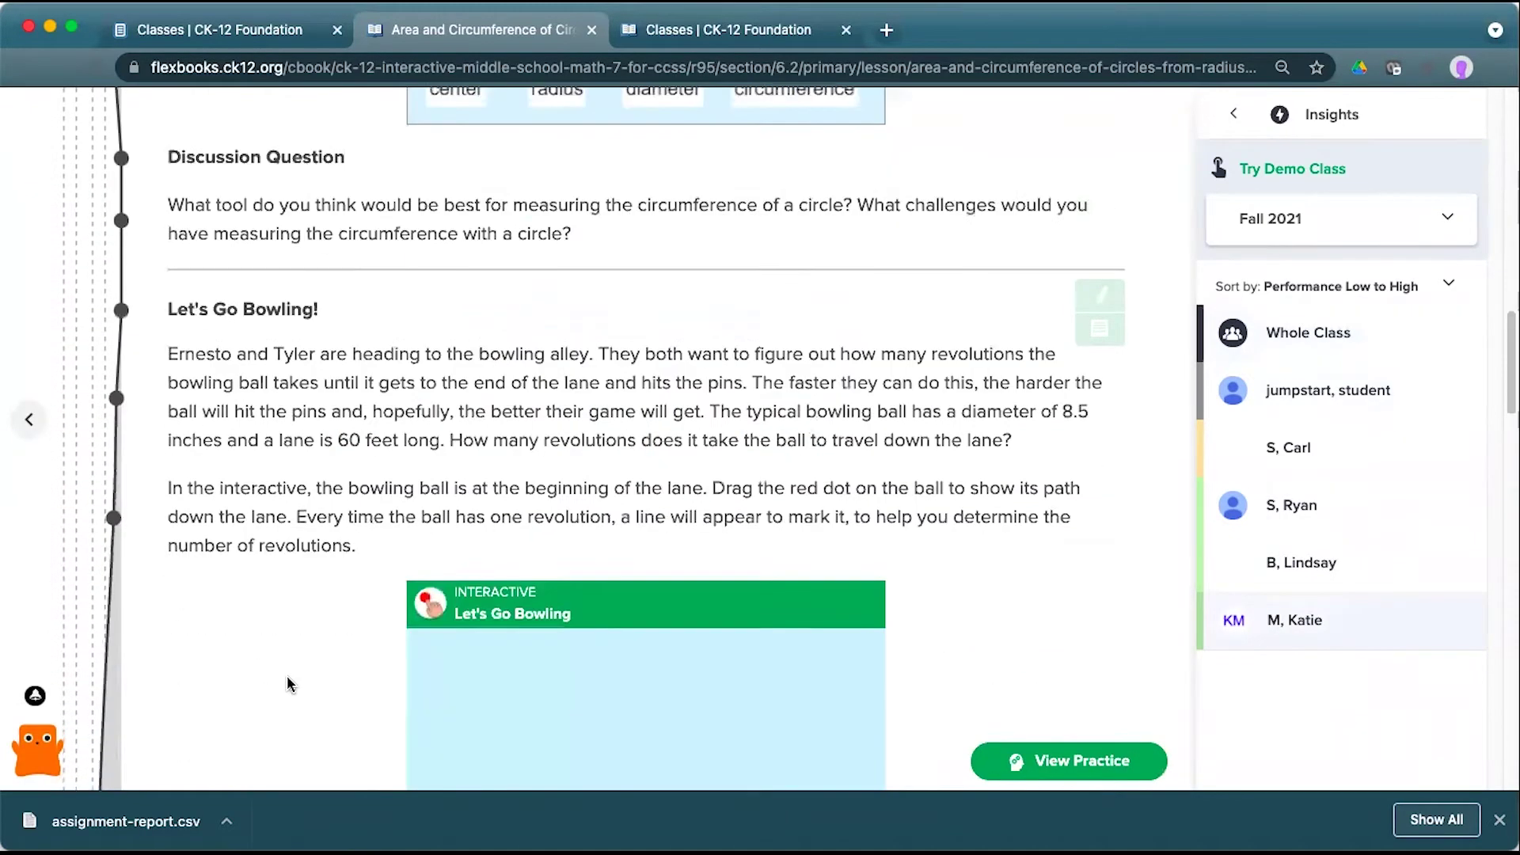
pyautogui.scroll(-5, 253, 649)
pyautogui.scroll(-5, 230, 567)
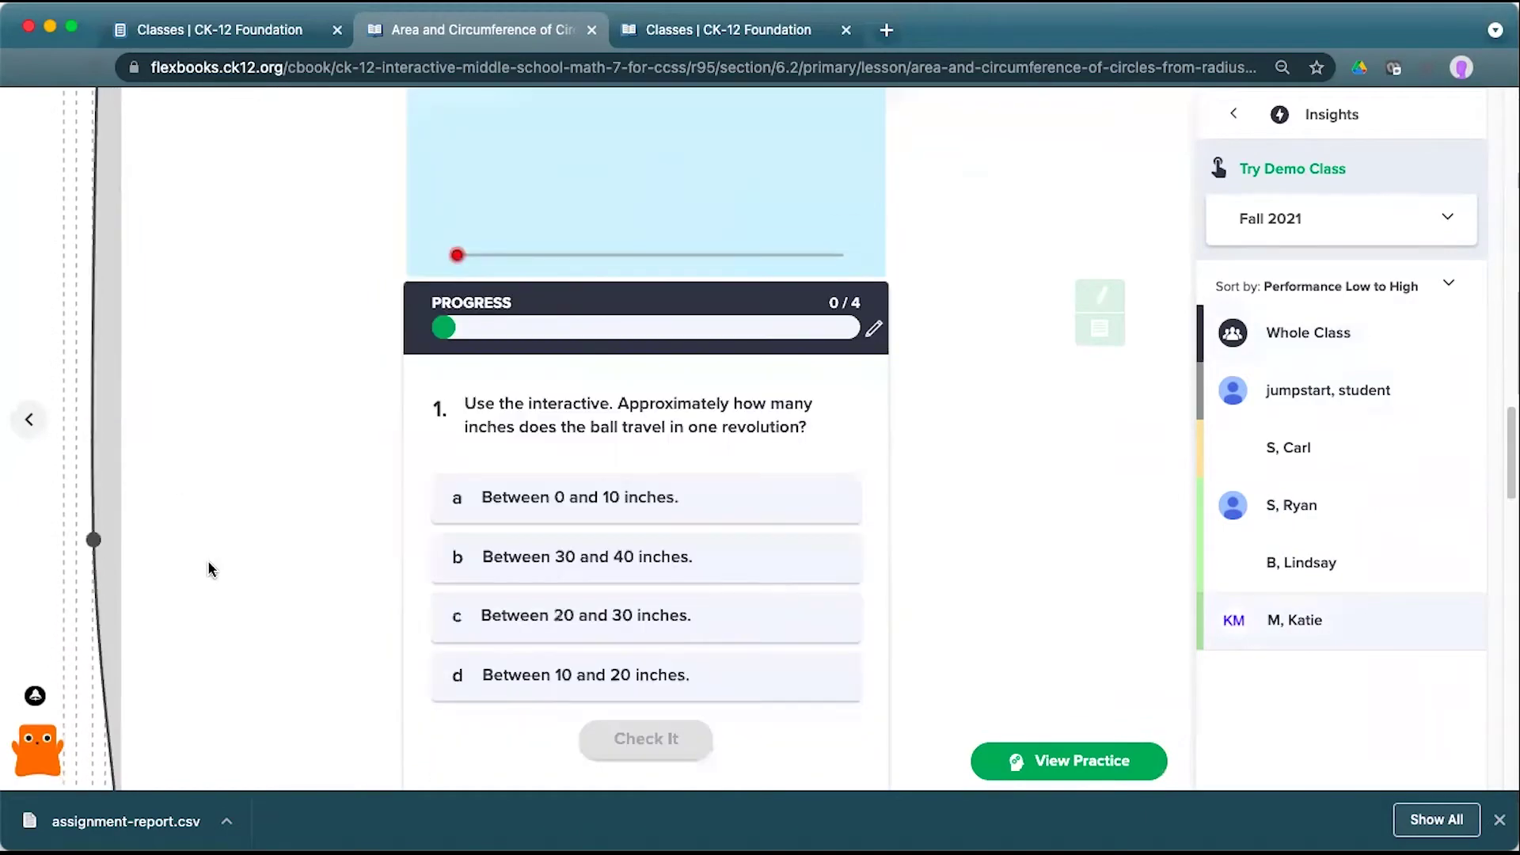
pyautogui.scroll(-10, 297, 648)
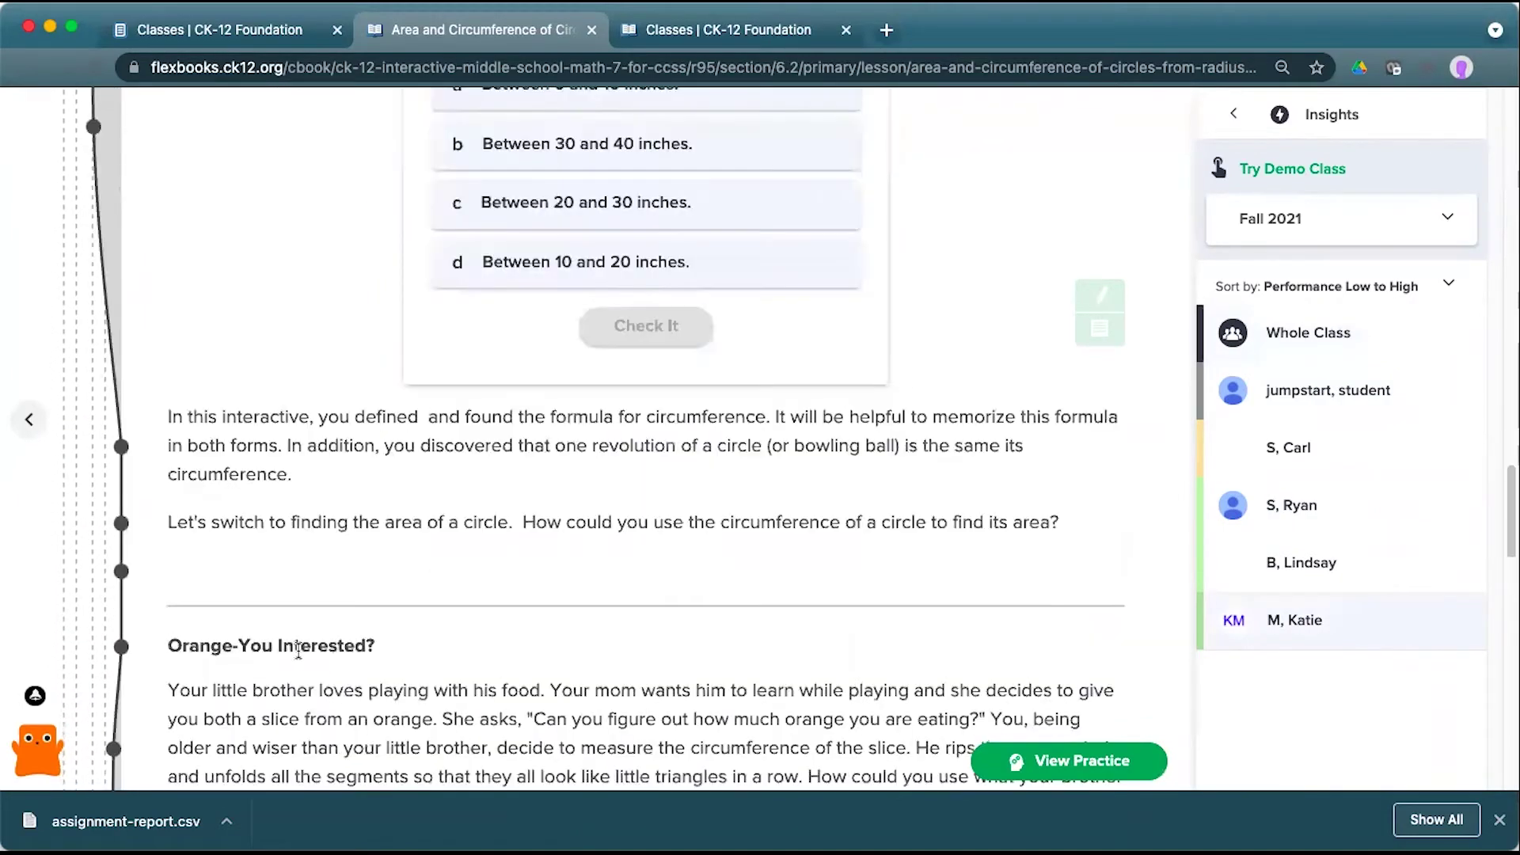
pyautogui.scroll(-18, 299, 656)
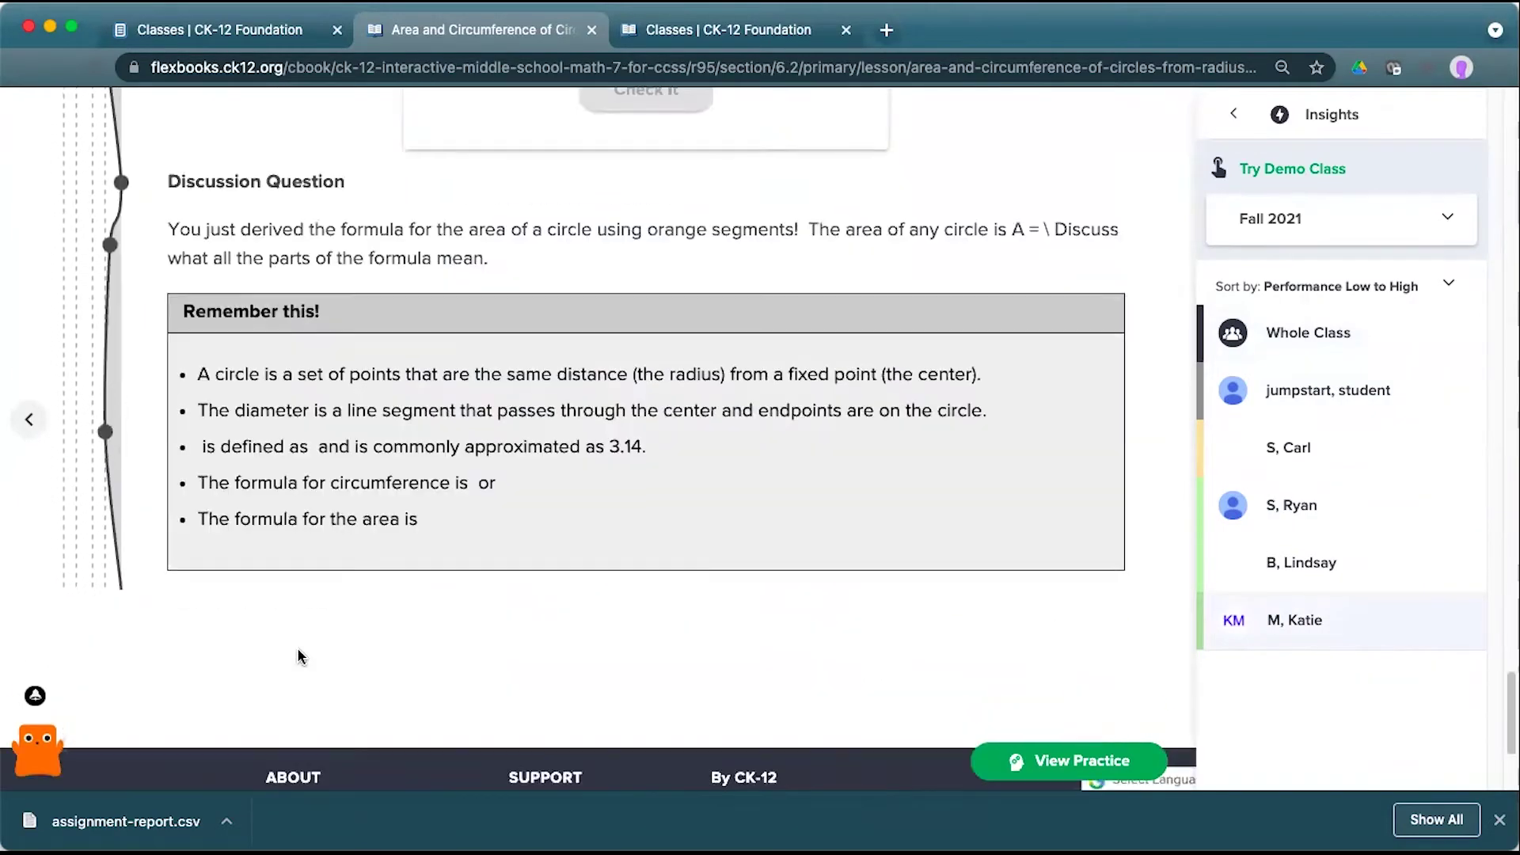
pyautogui.scroll(20, 297, 648)
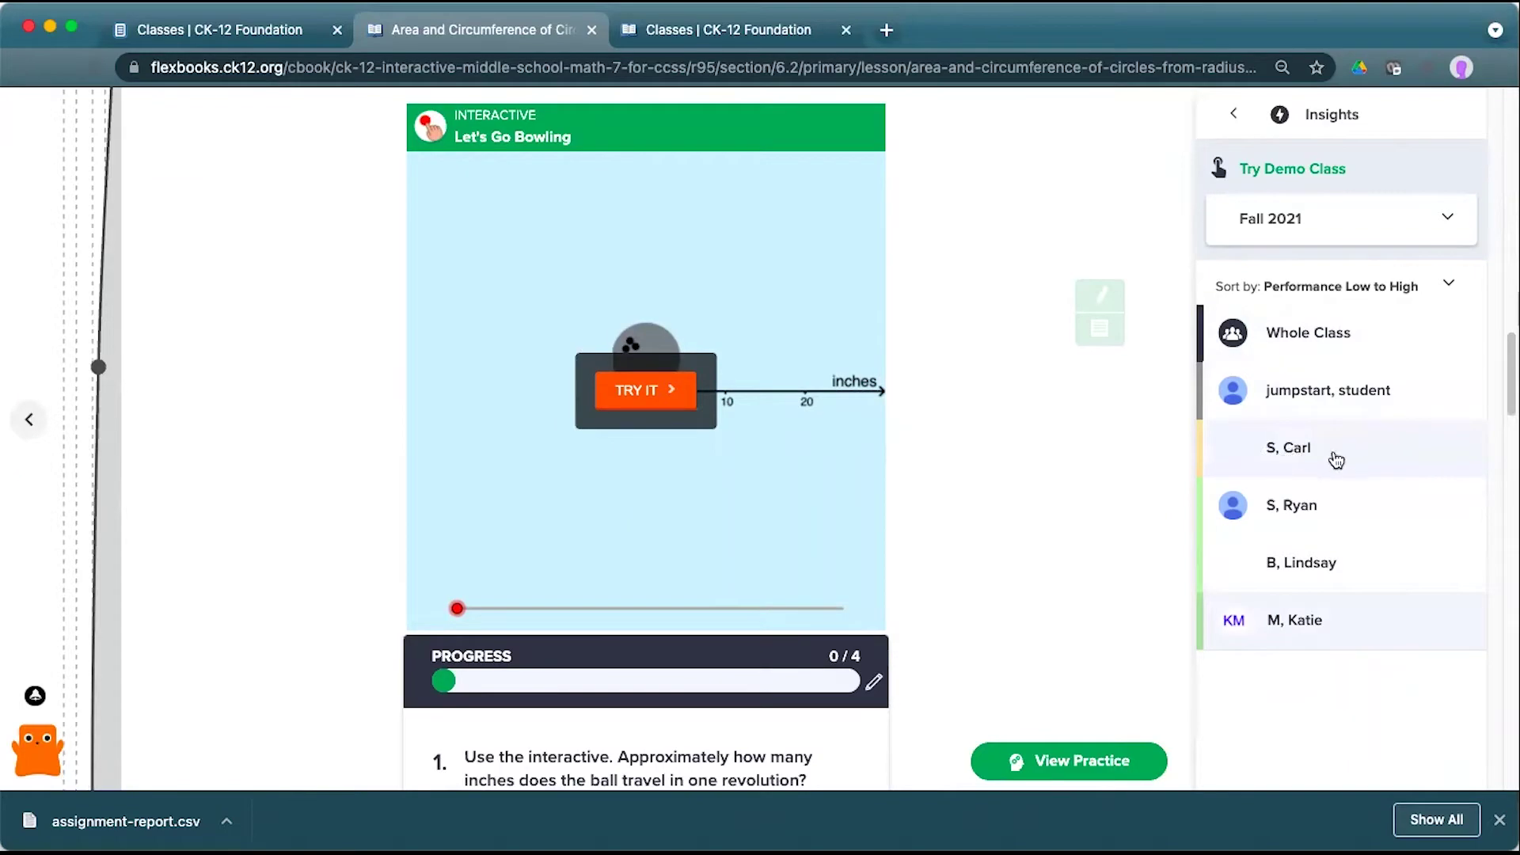
pyautogui.scroll(1, 1107, 465)
pyautogui.scroll(15, 1103, 455)
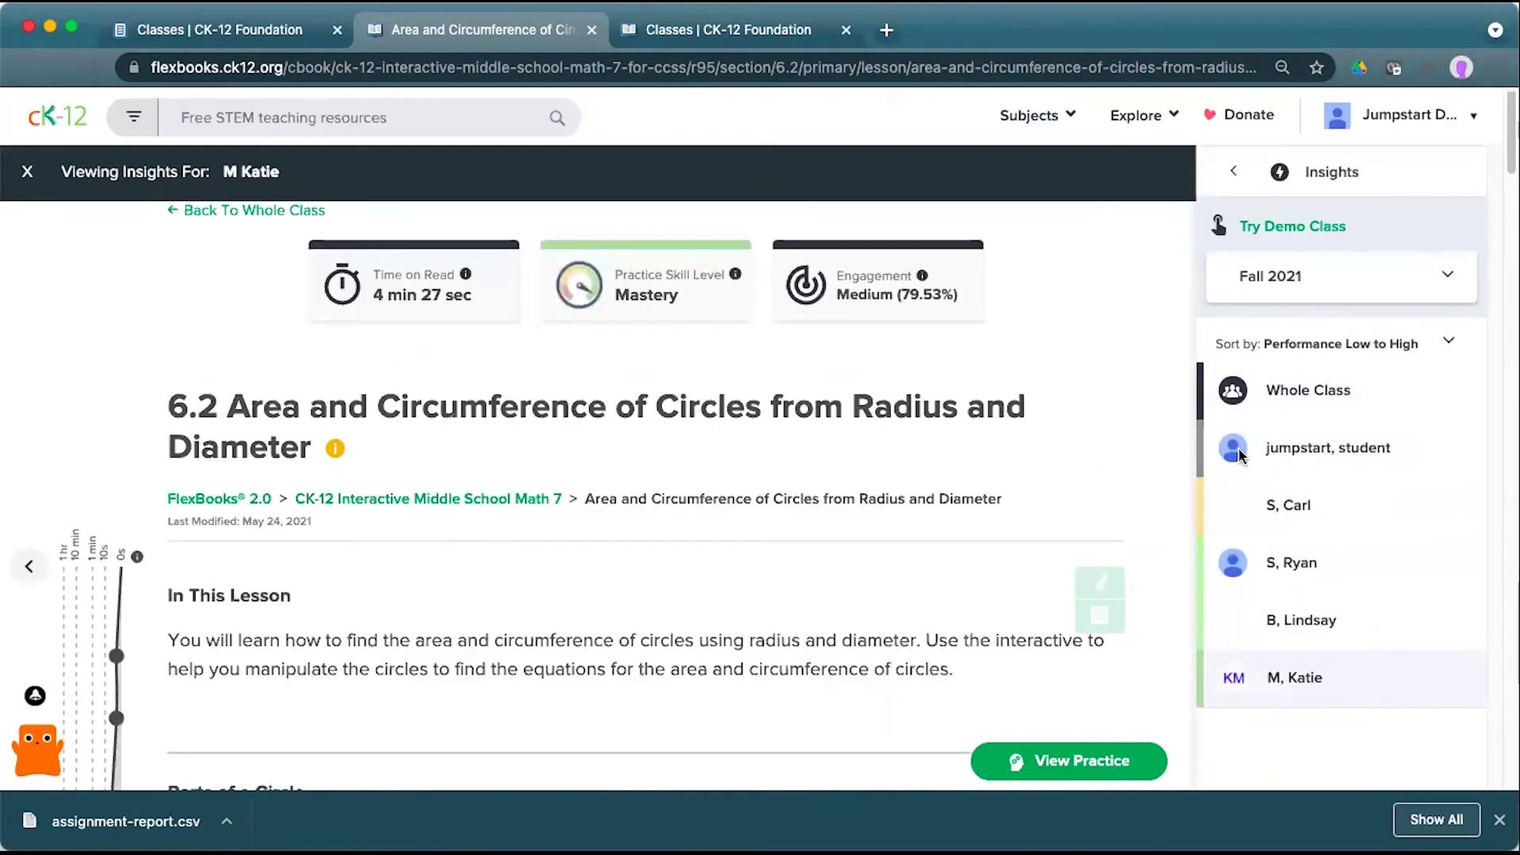
# - Step through students in the Insights sidebar, ending on the demo student with no recorded data
pyautogui.click(1286, 529)
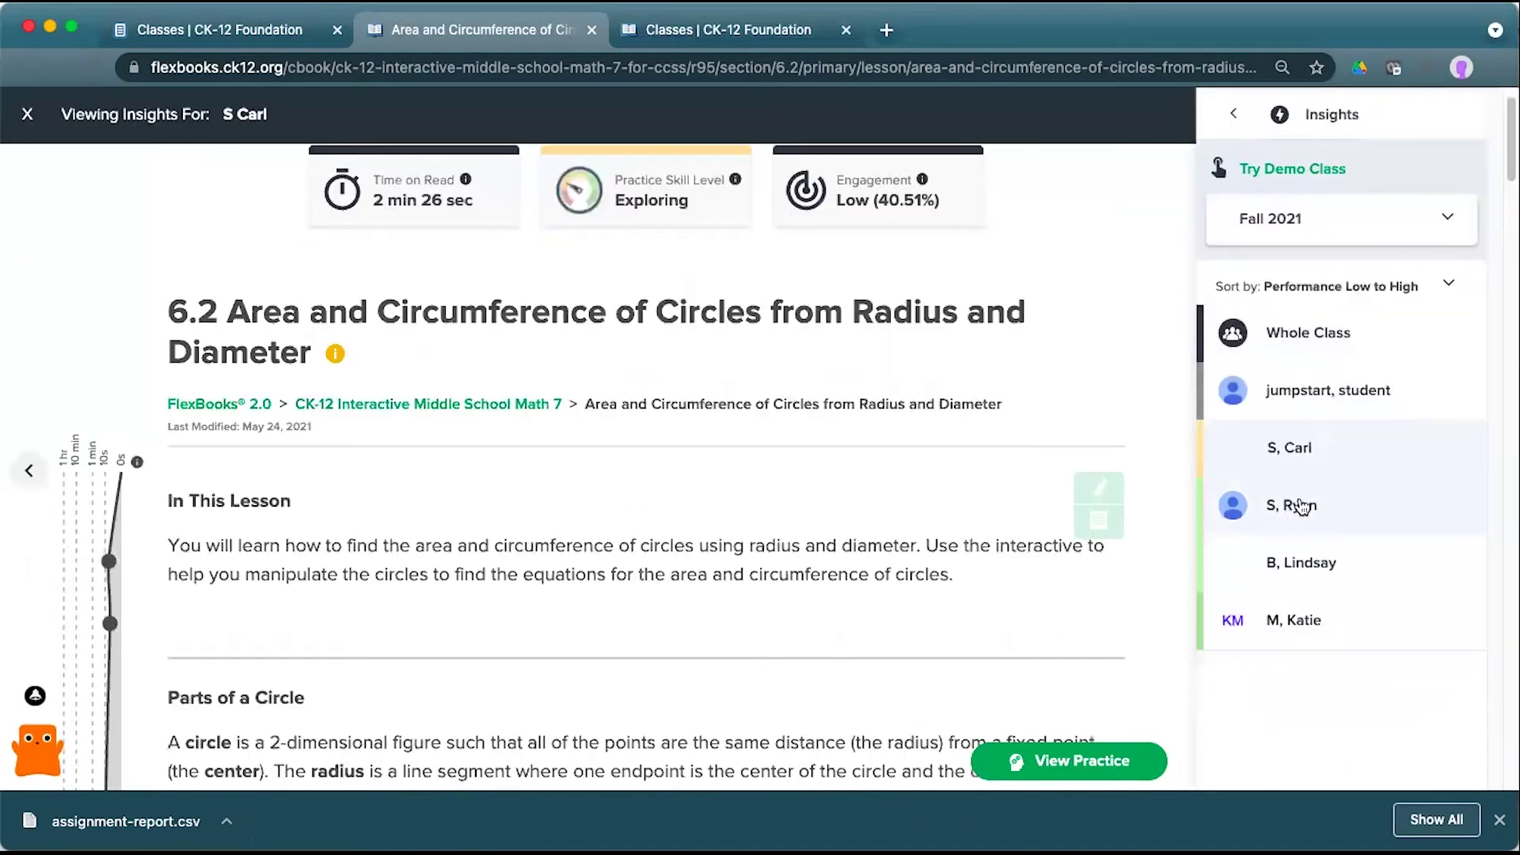
pyautogui.click(1304, 511)
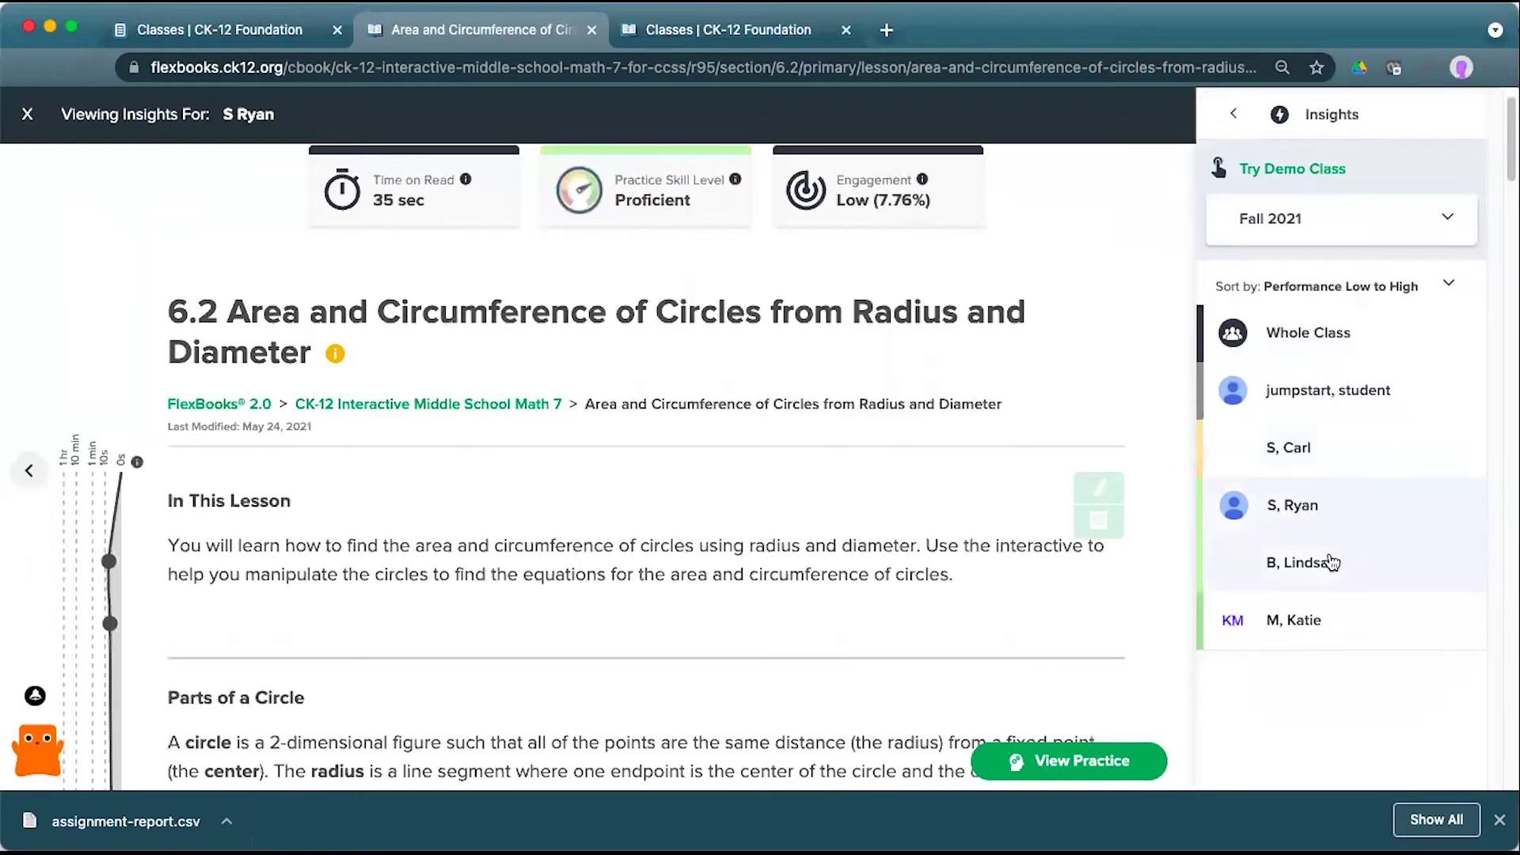
pyautogui.click(1328, 563)
pyautogui.click(1333, 620)
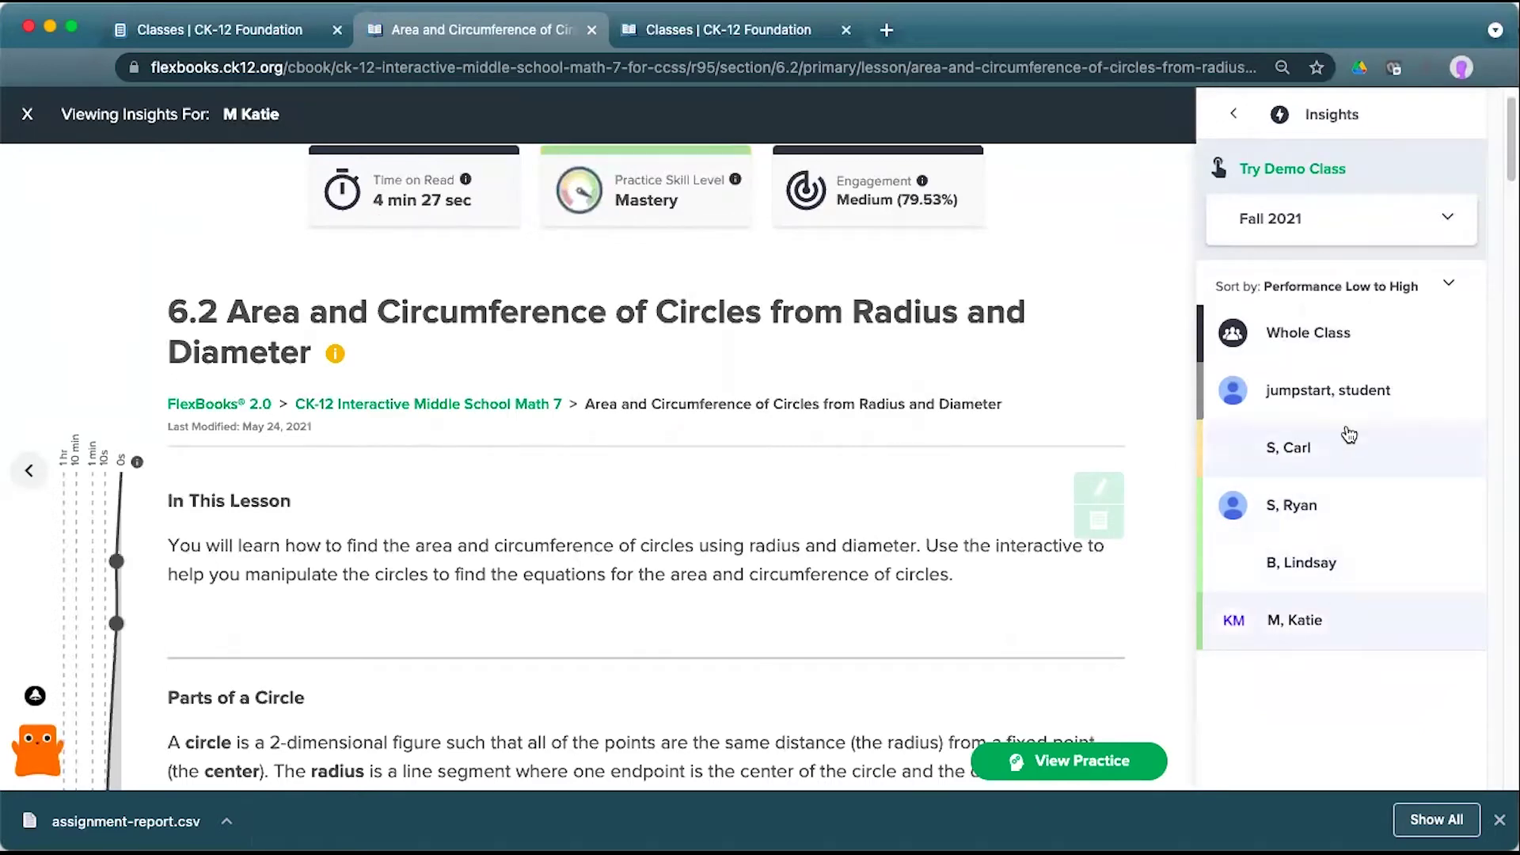
pyautogui.click(1285, 402)
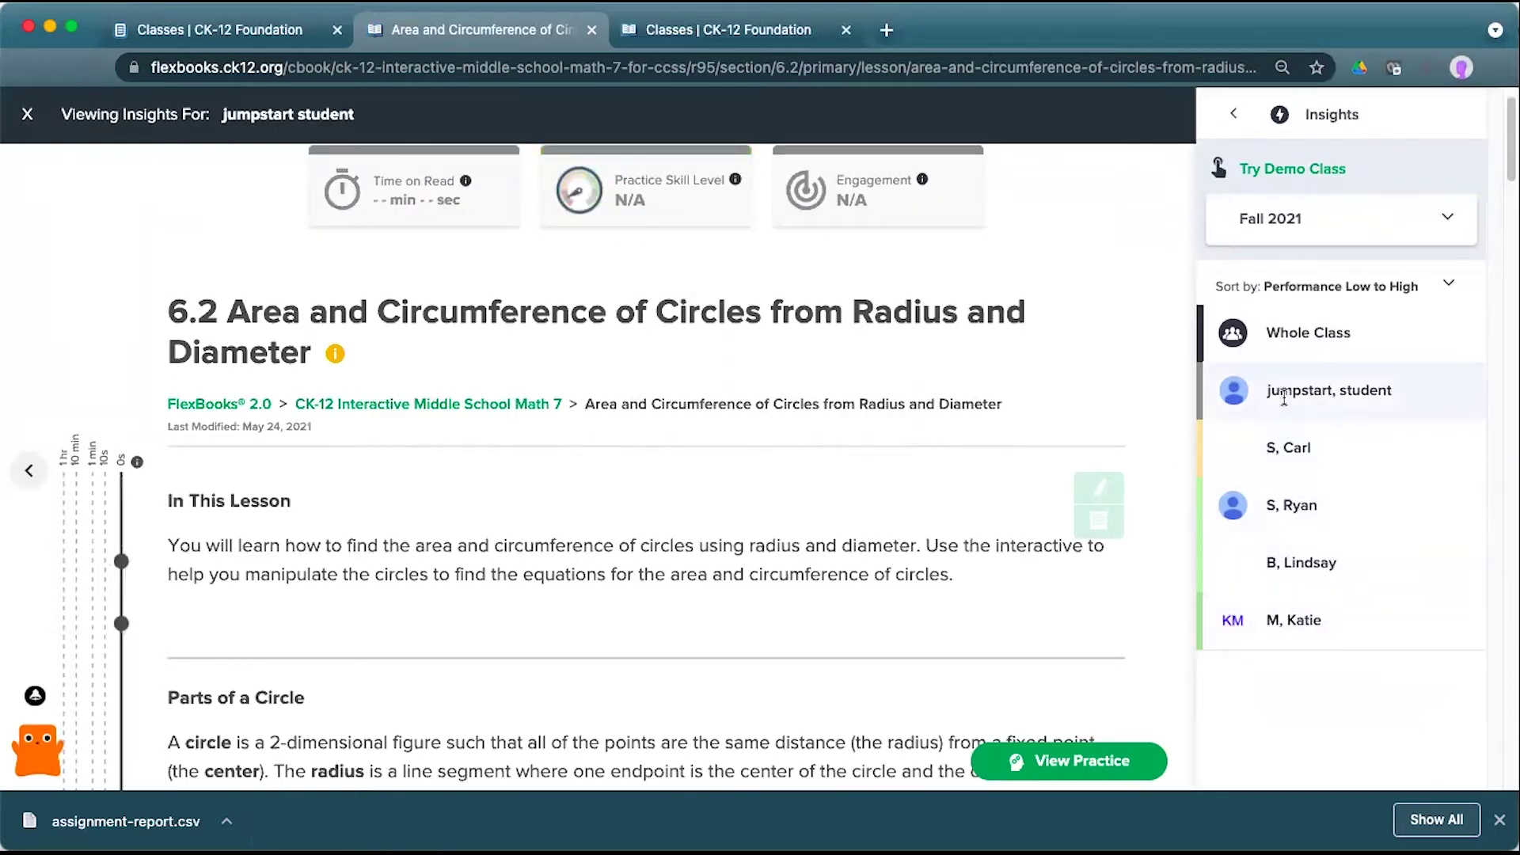
pyautogui.scroll(1, 1285, 392)
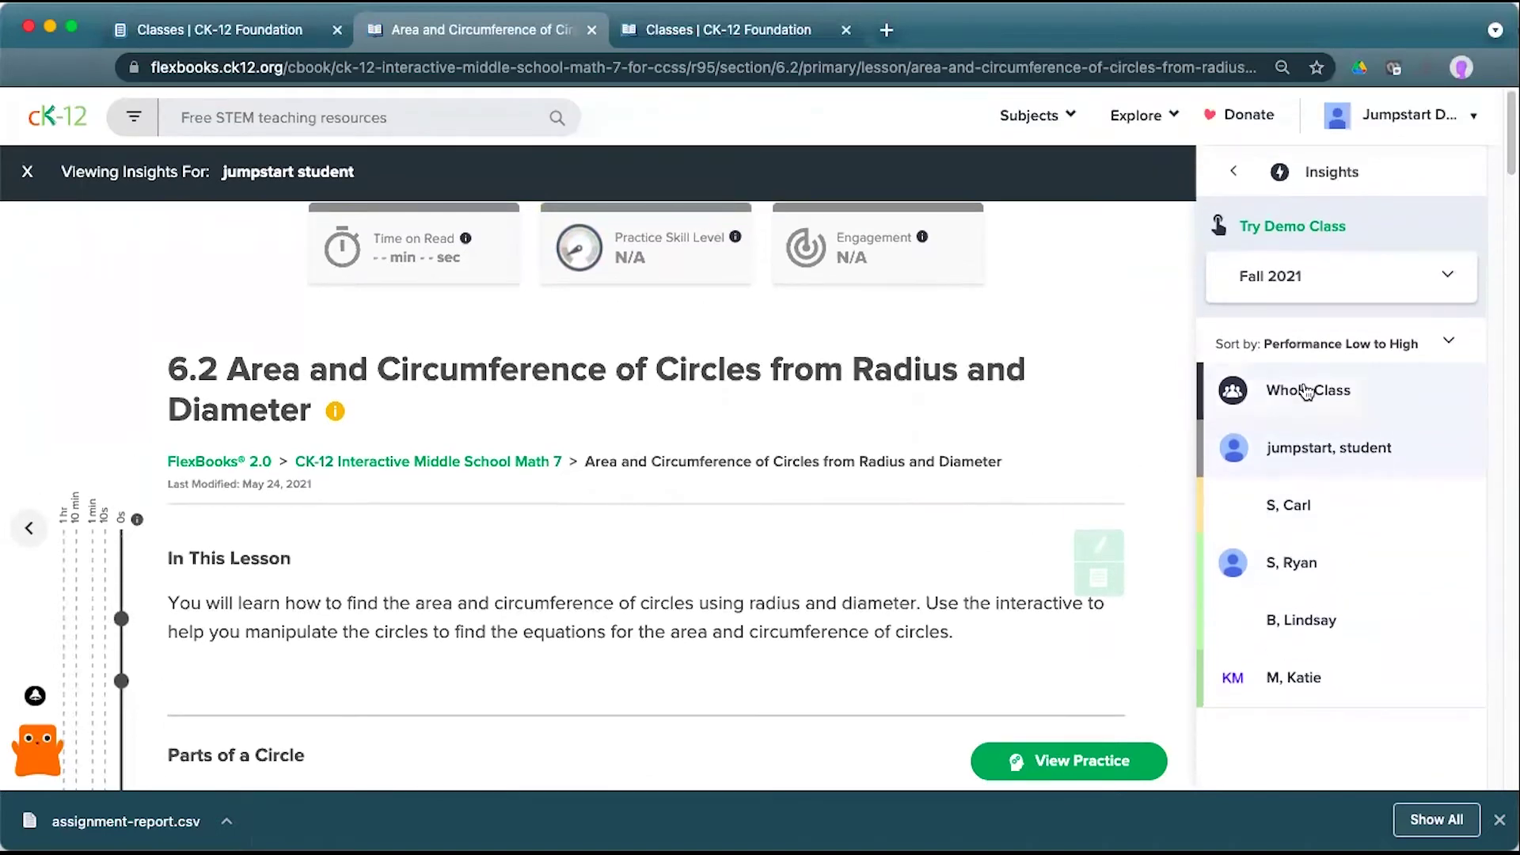
# - Switch to Whole Class, scroll to Insights and Recommendations, and highlight the higher-skill recommendation
pyautogui.click(1306, 390)
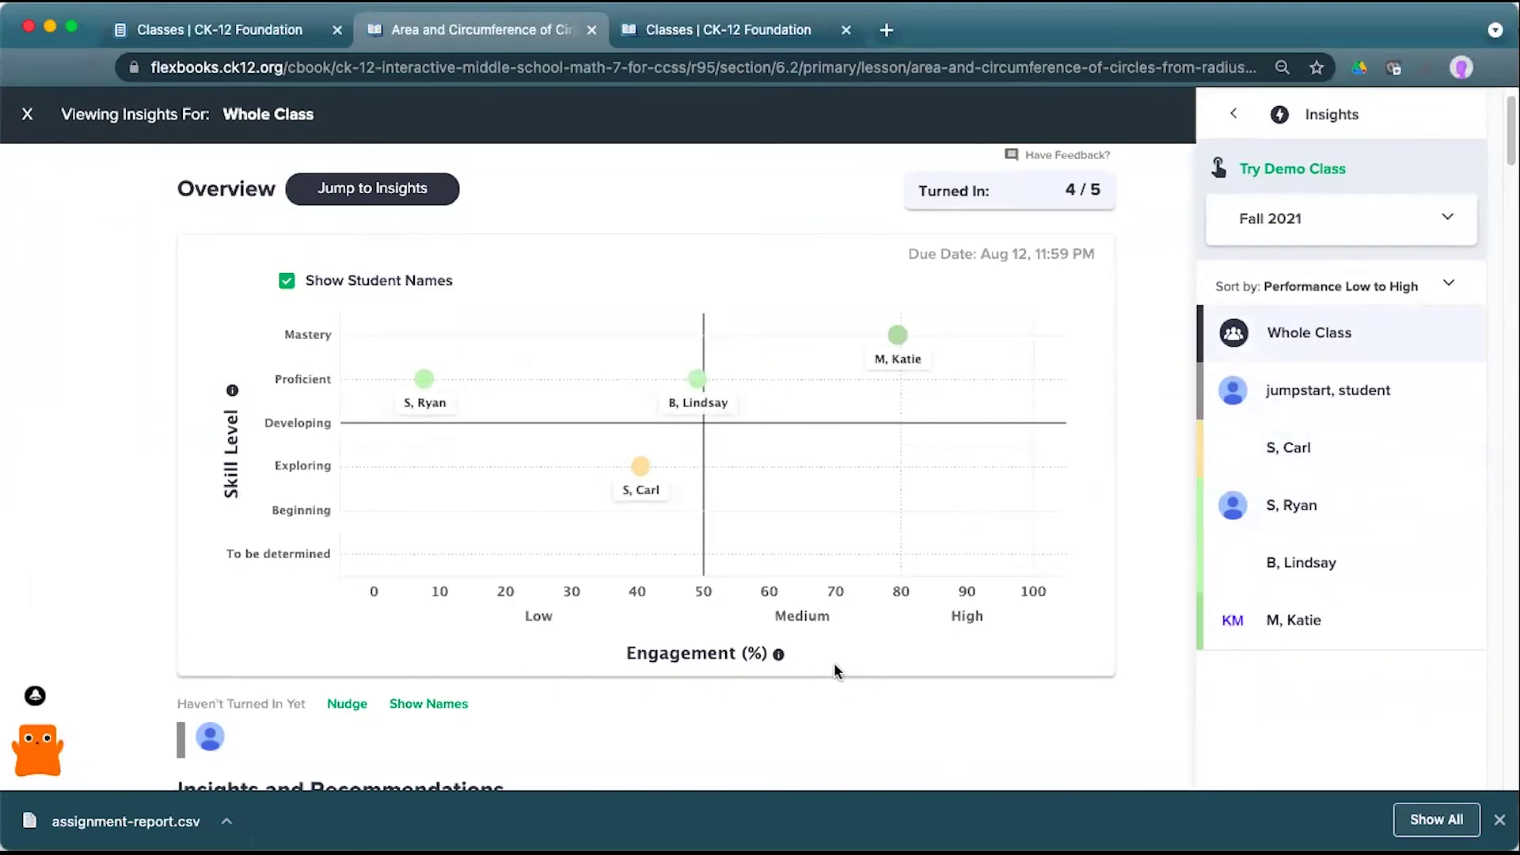
pyautogui.scroll(-3, 833, 662)
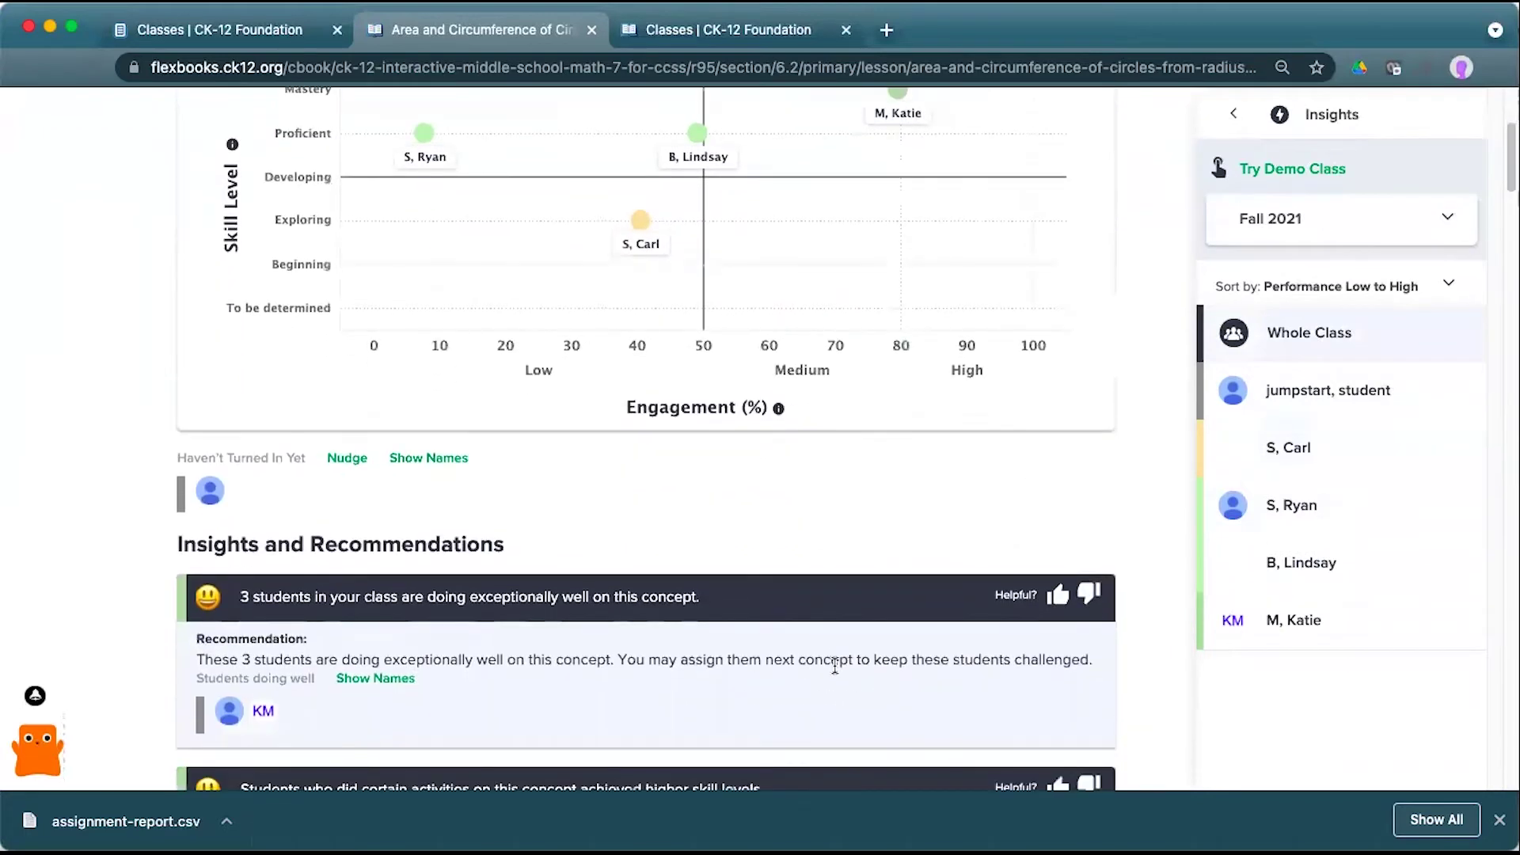
pyautogui.scroll(-3, 834, 662)
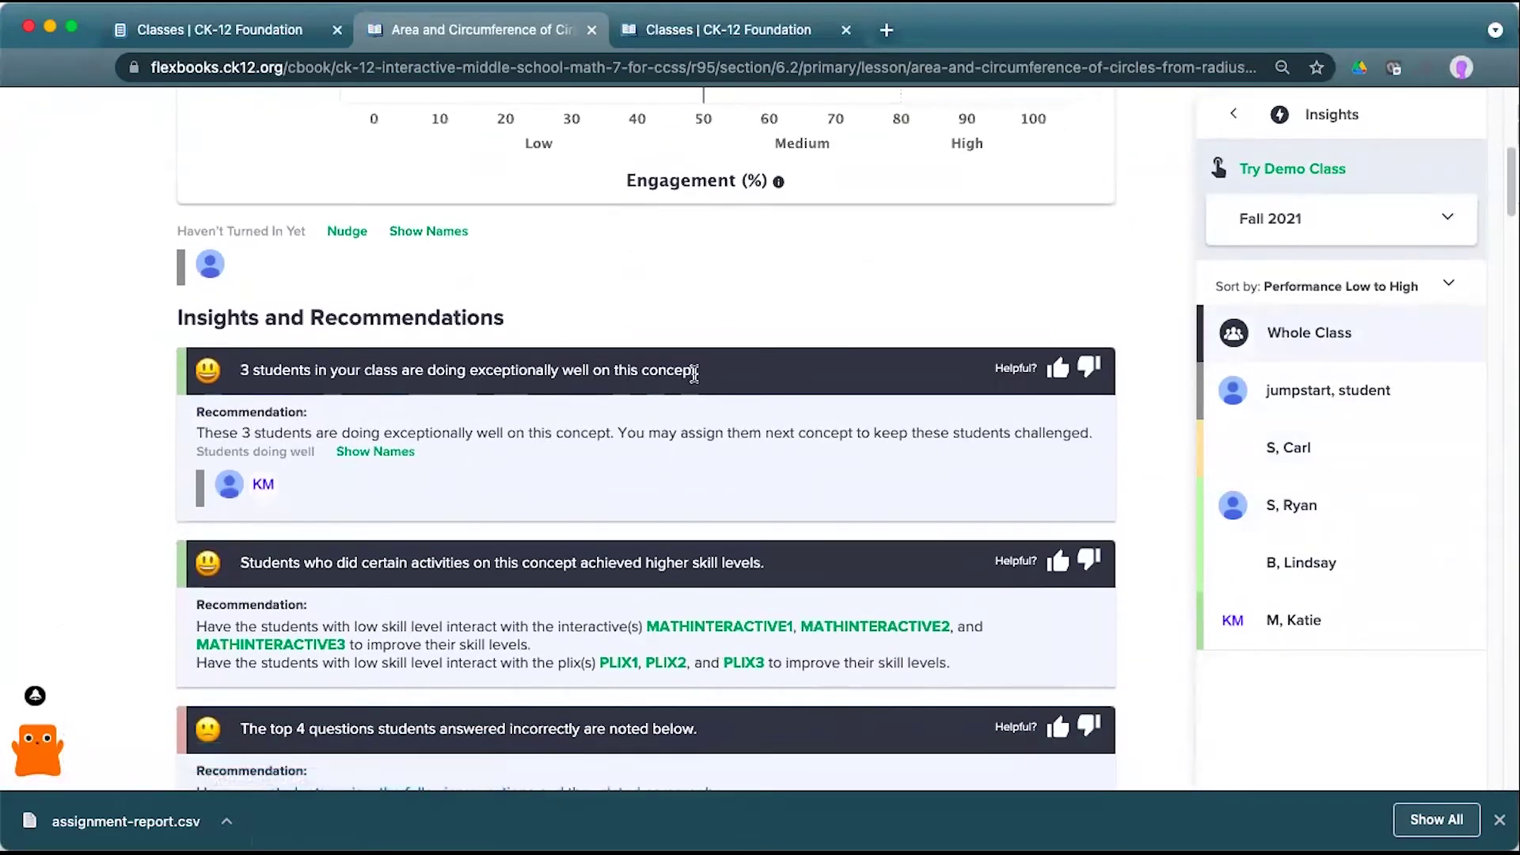
pyautogui.scroll(-2, 563, 604)
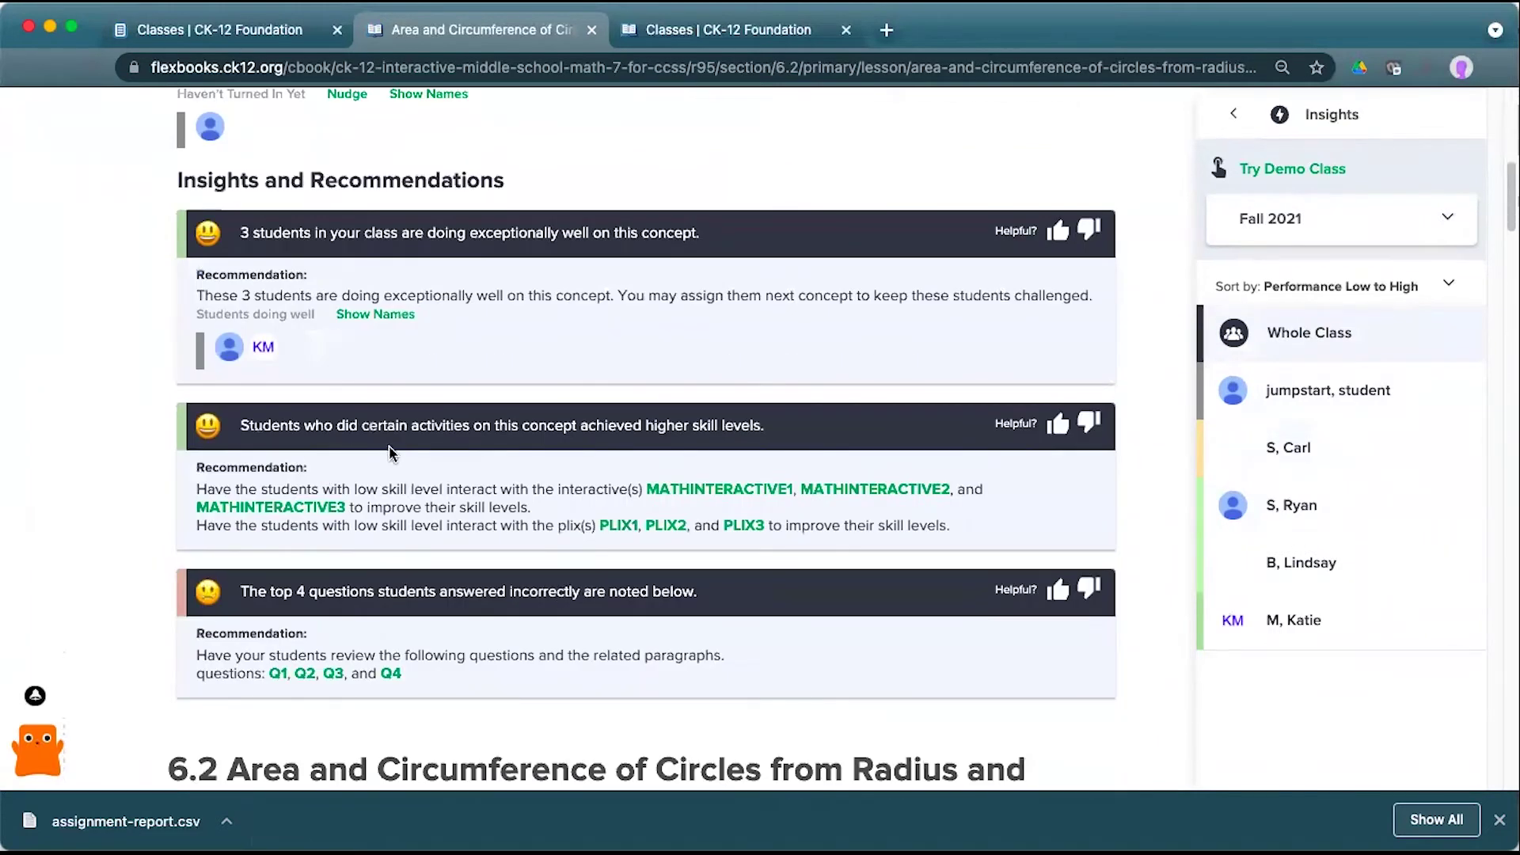
pyautogui.moveTo(400, 427); pyautogui.dragTo(782, 437)
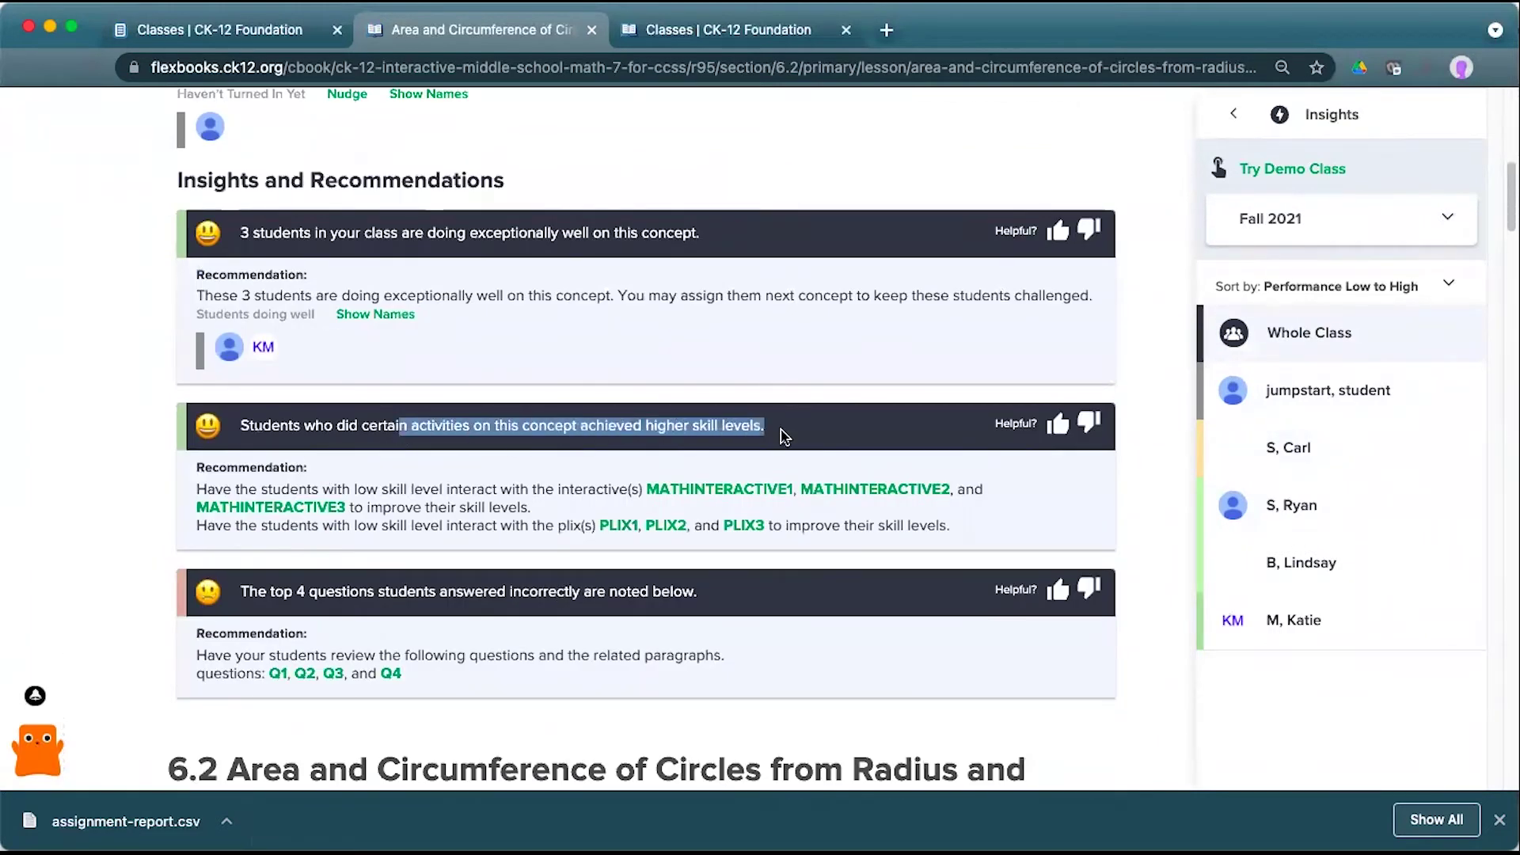
pyautogui.click(710, 497)
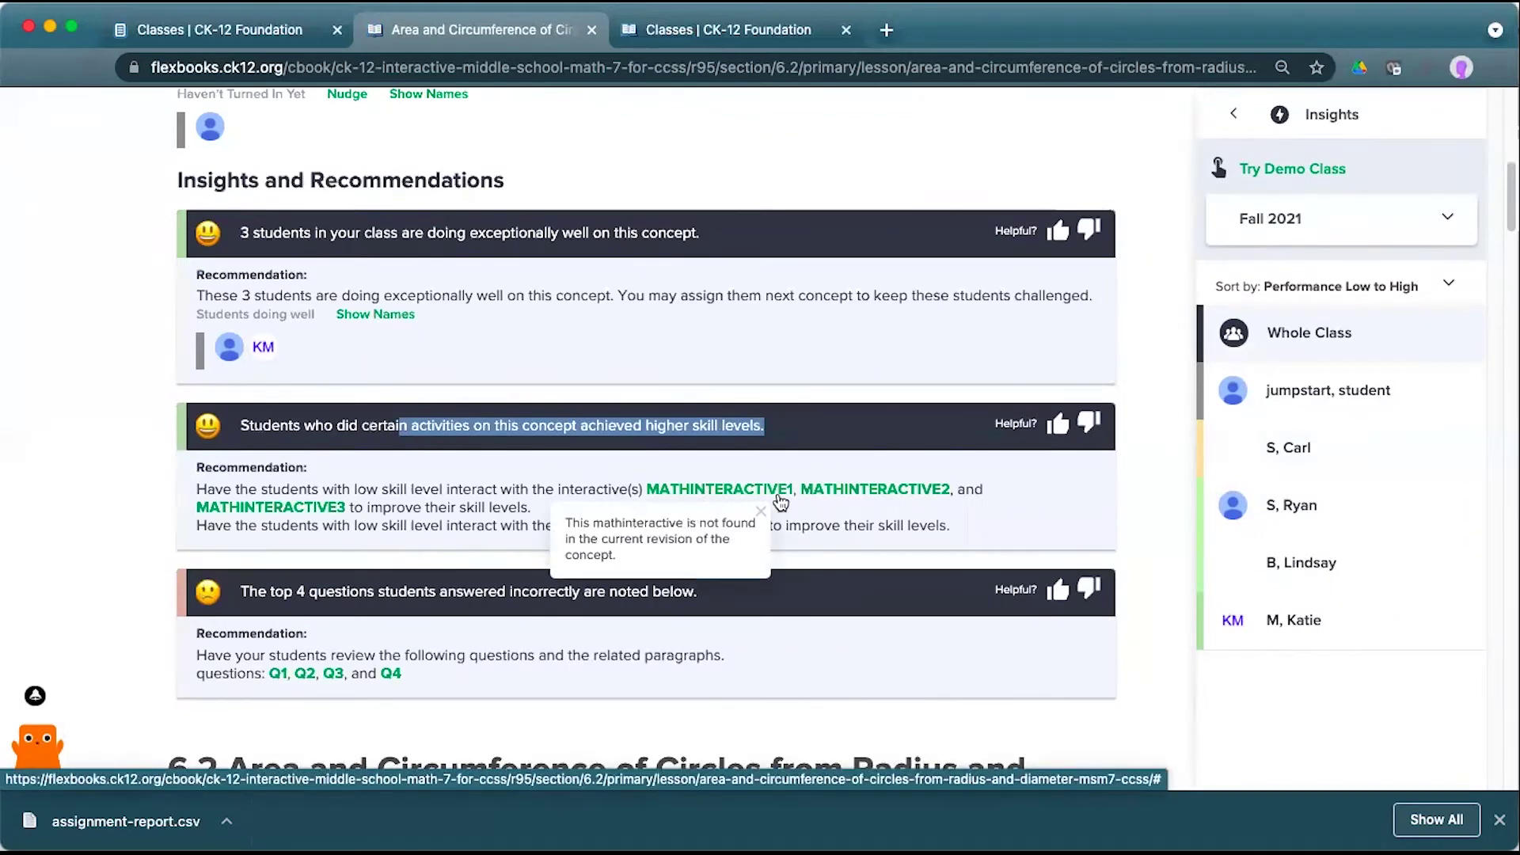
# - Dismiss the 'not found' notice, jump to a recommended interactive, and return to the recommendations
pyautogui.click(752, 509)
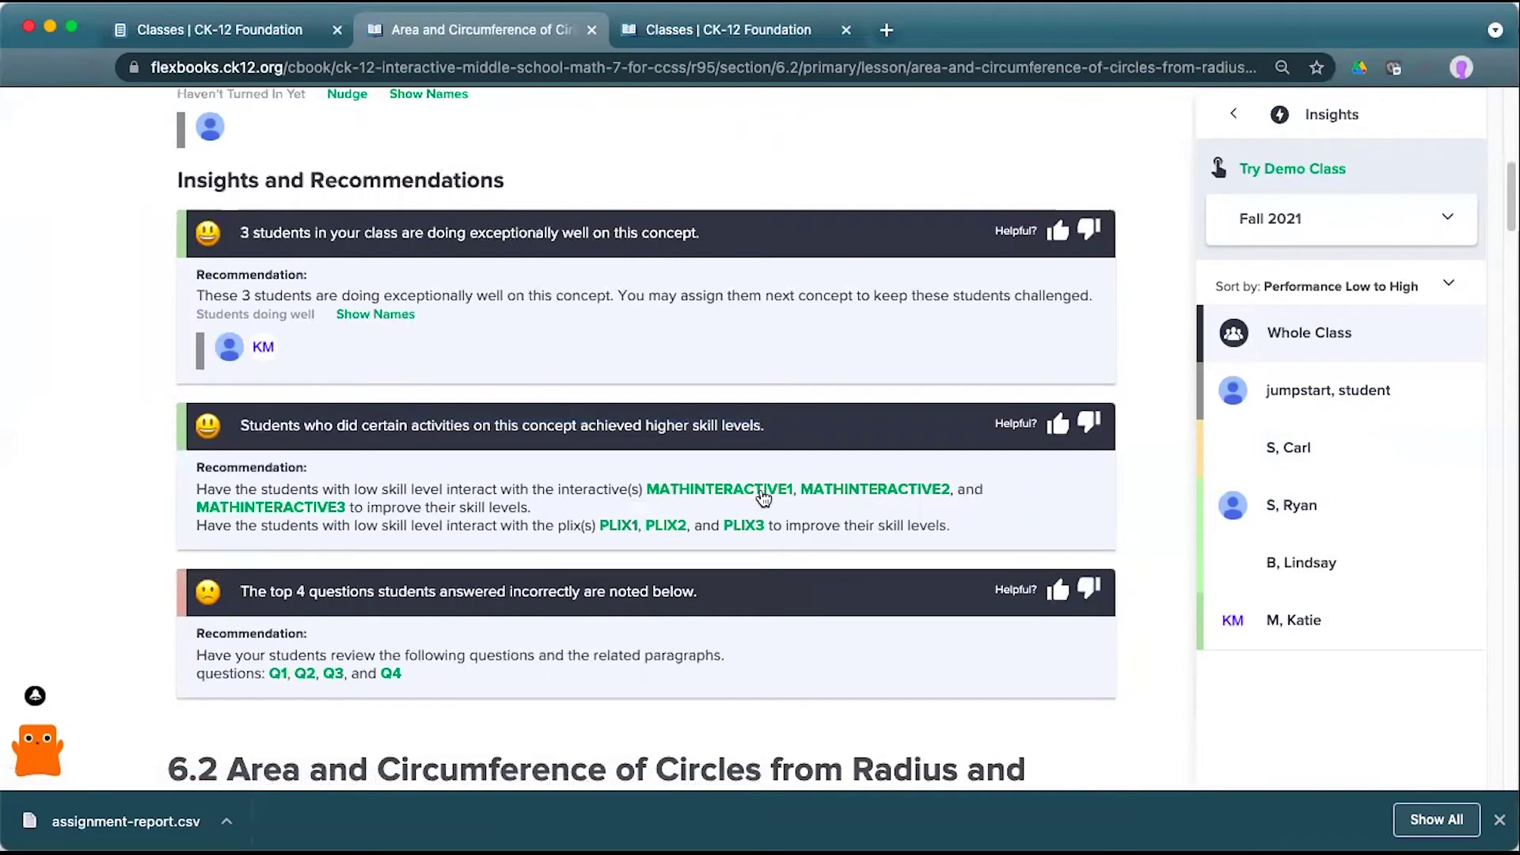
pyautogui.click(663, 528)
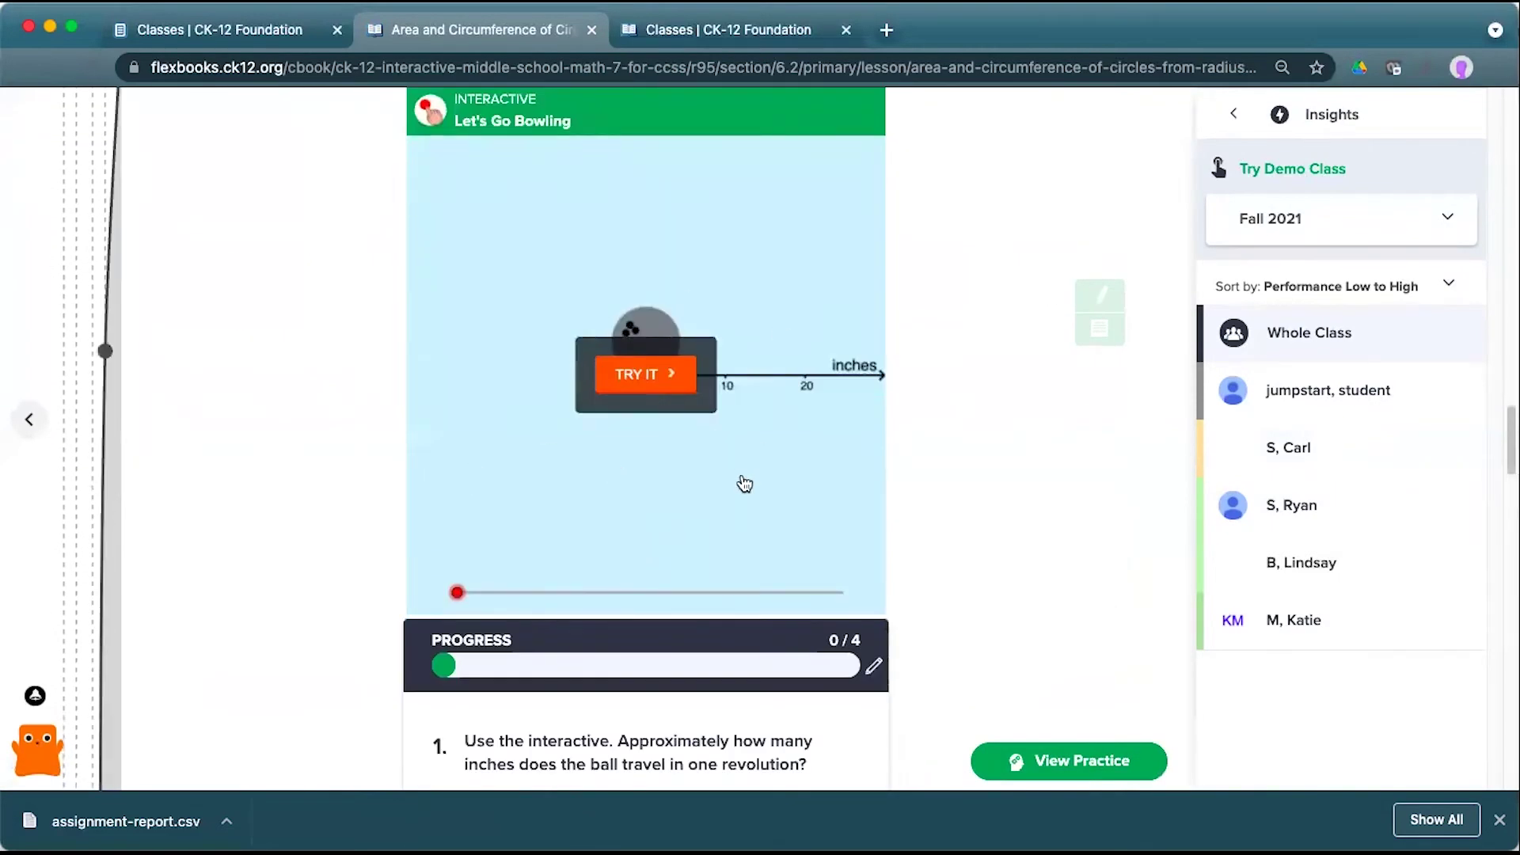
pyautogui.scroll(15, 1023, 537)
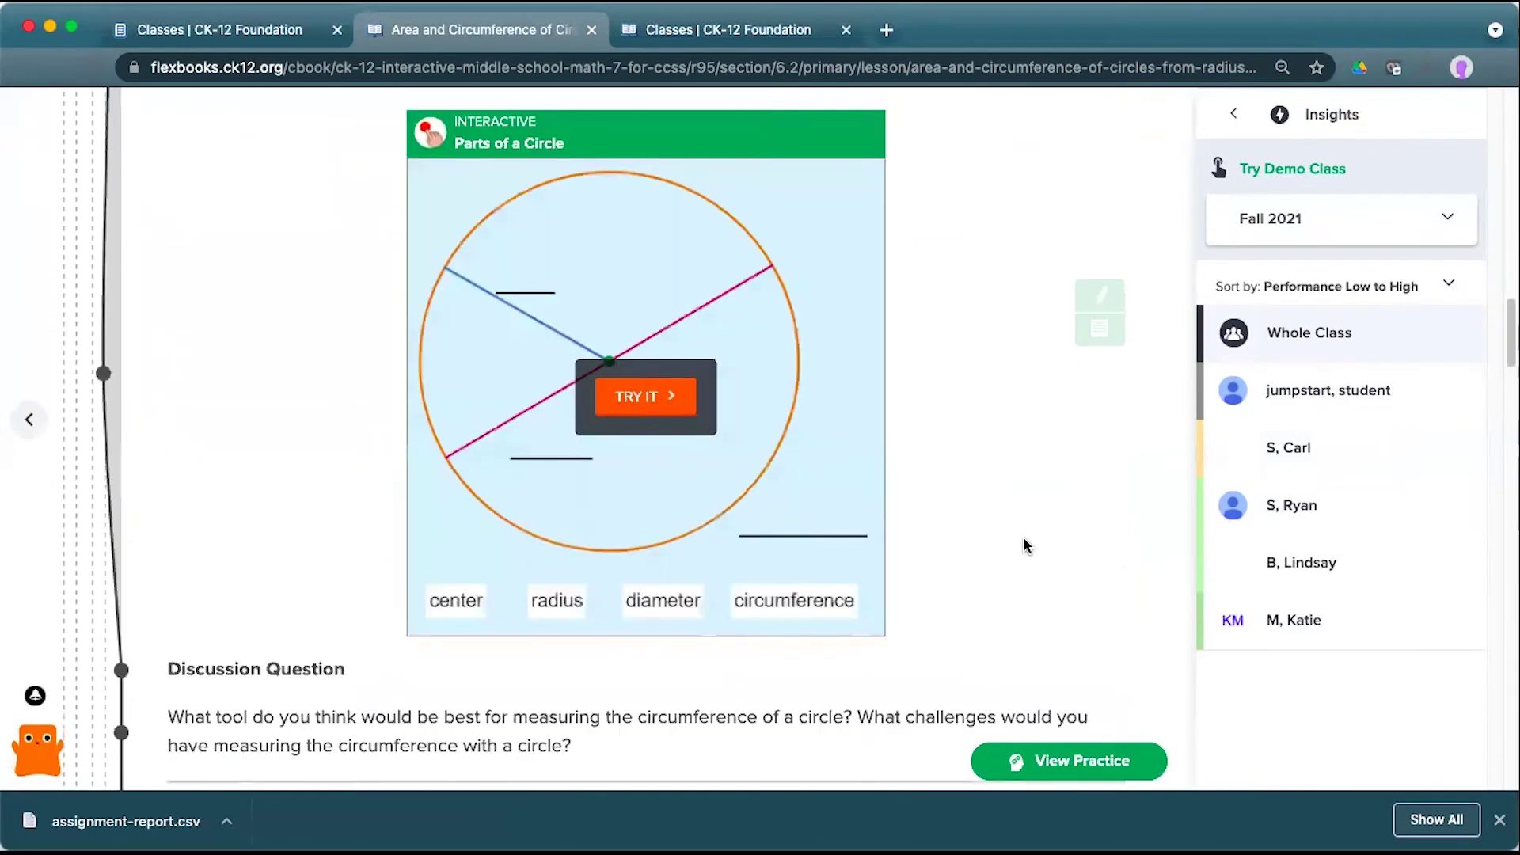
pyautogui.scroll(-3, 1023, 537)
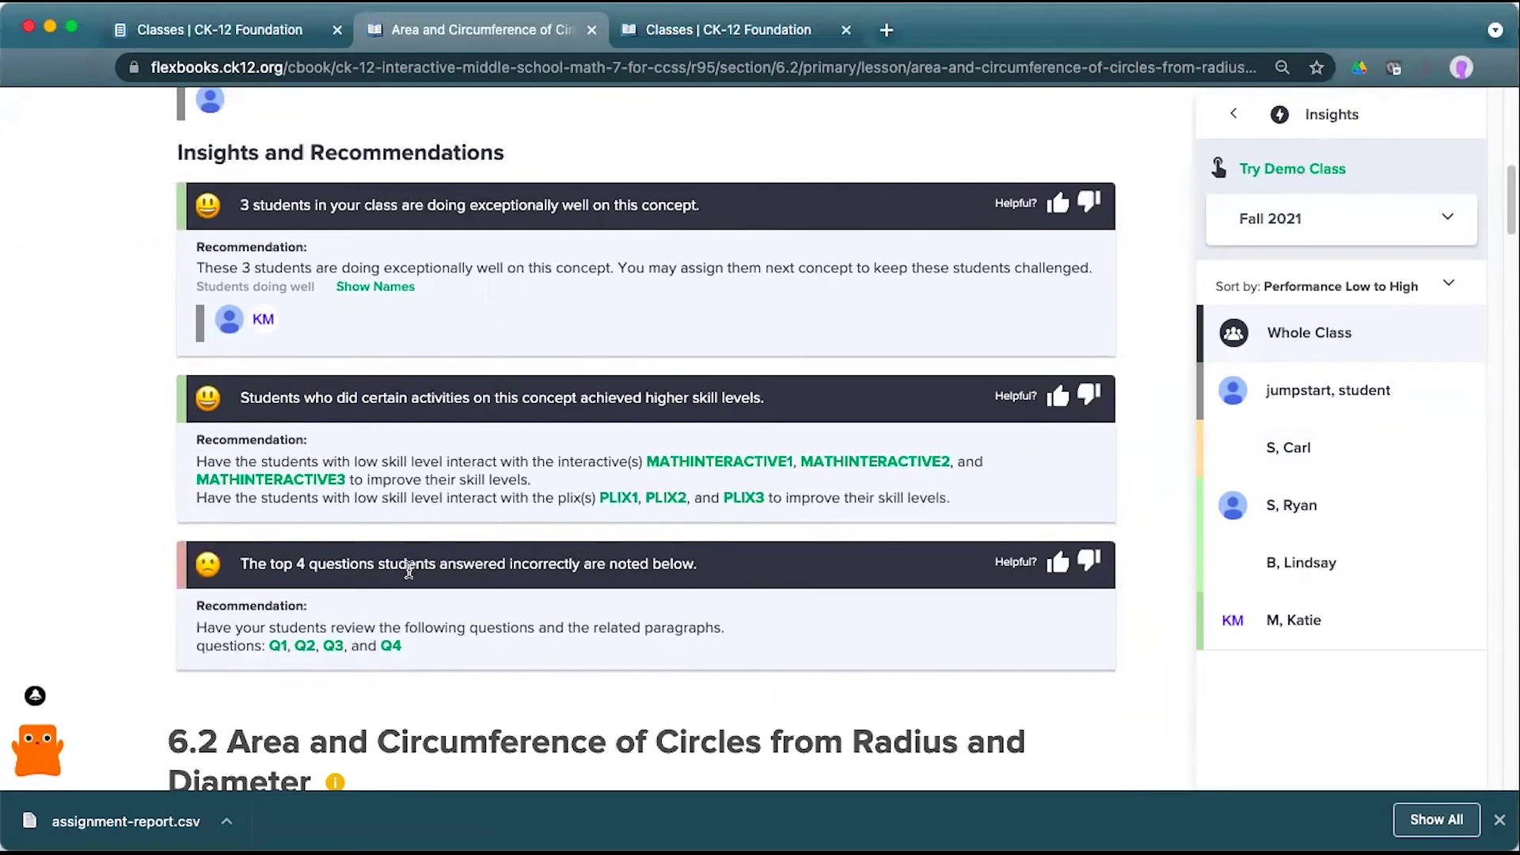
# - Preview review question Q4 on a quarter circle of radius 18 cm, then close it
pyautogui.click(391, 647)
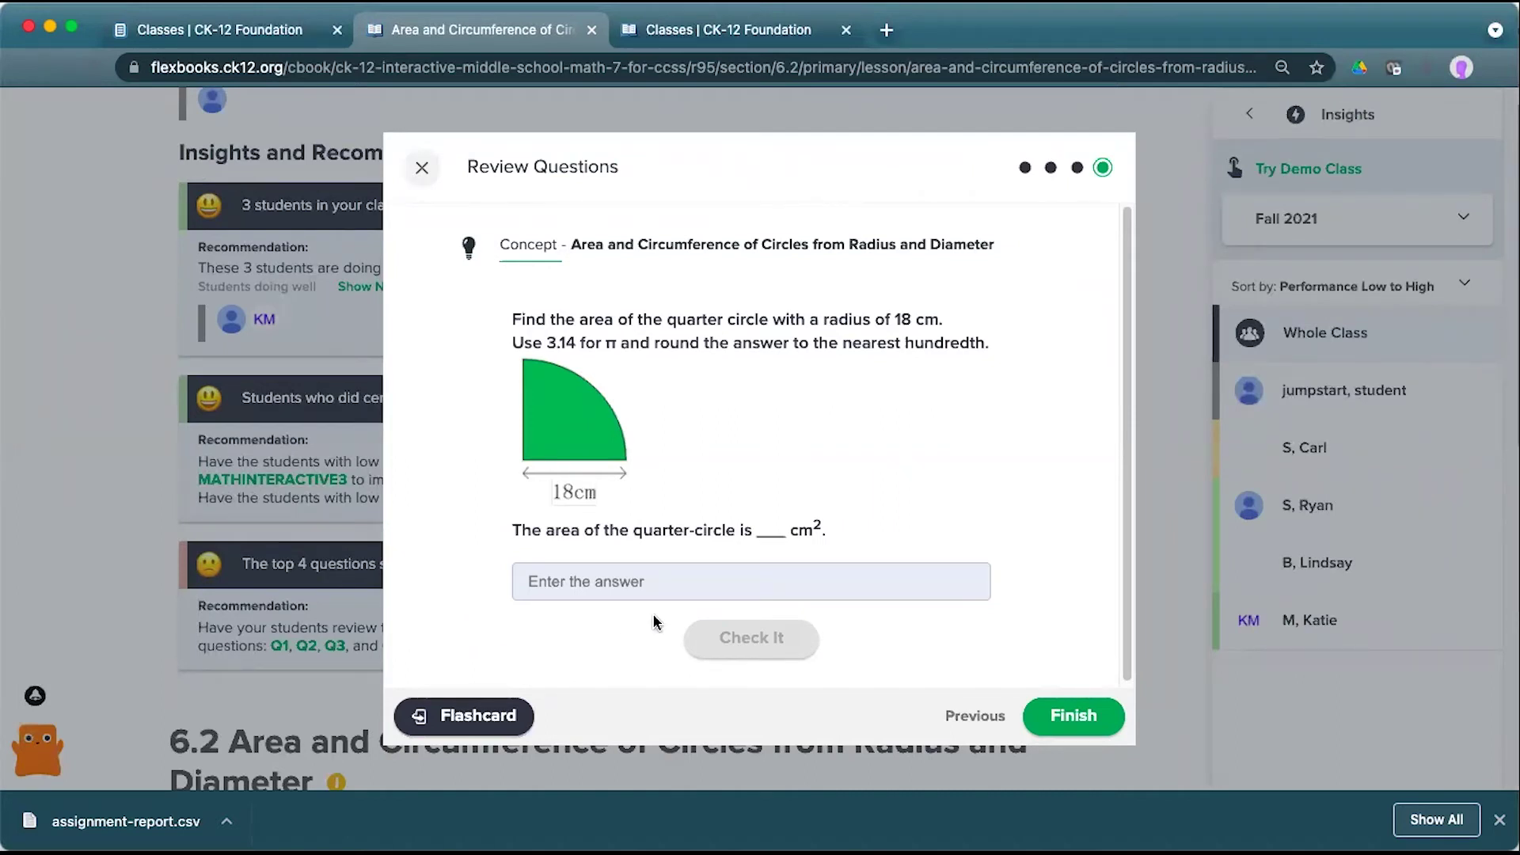
pyautogui.click(422, 170)
pyautogui.scroll(8, 720, 506)
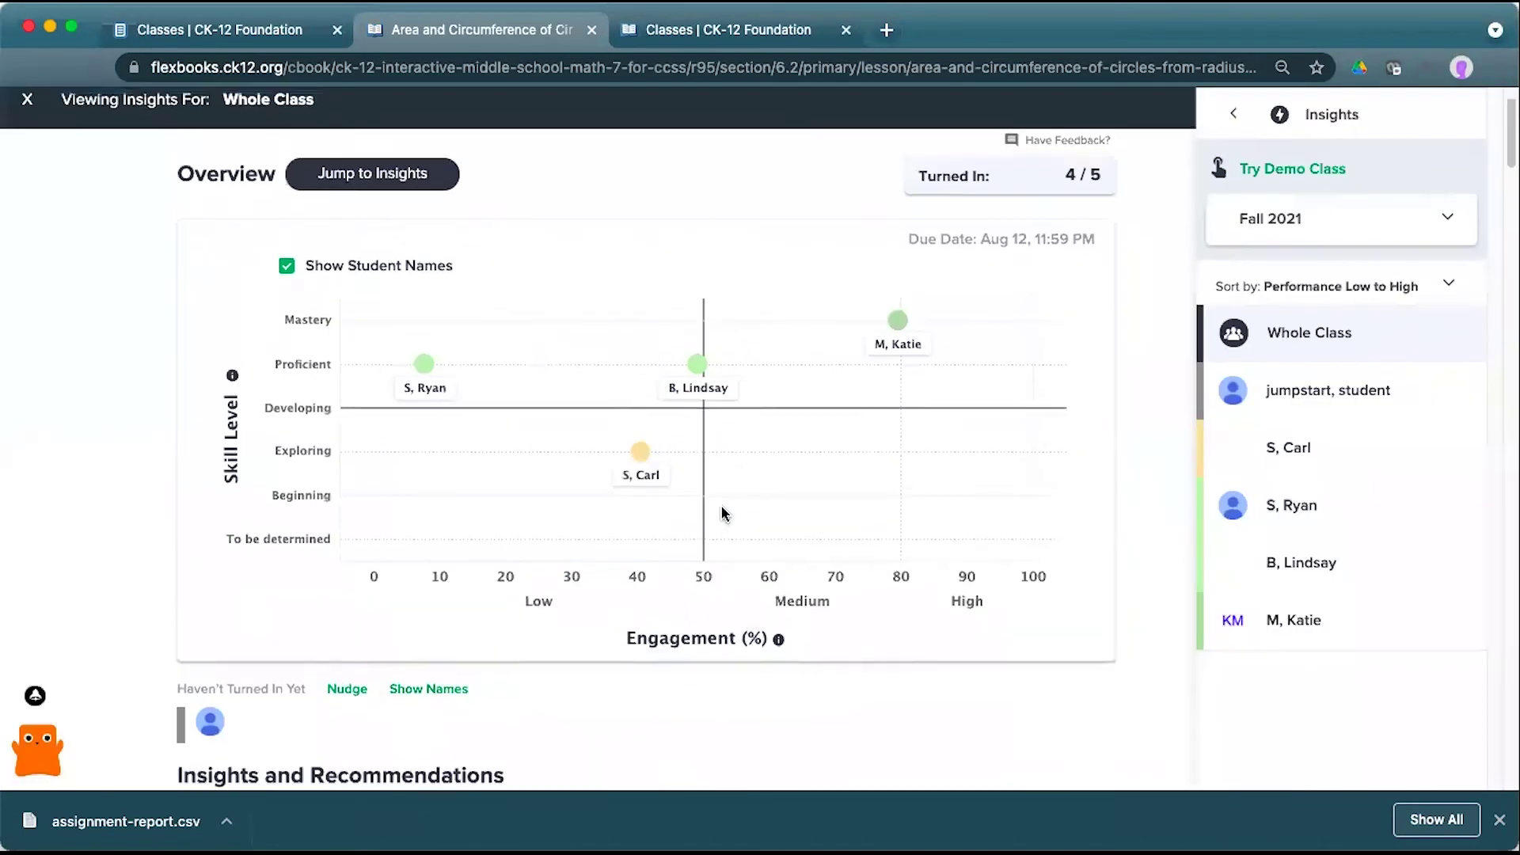
pyautogui.scroll(1, 721, 513)
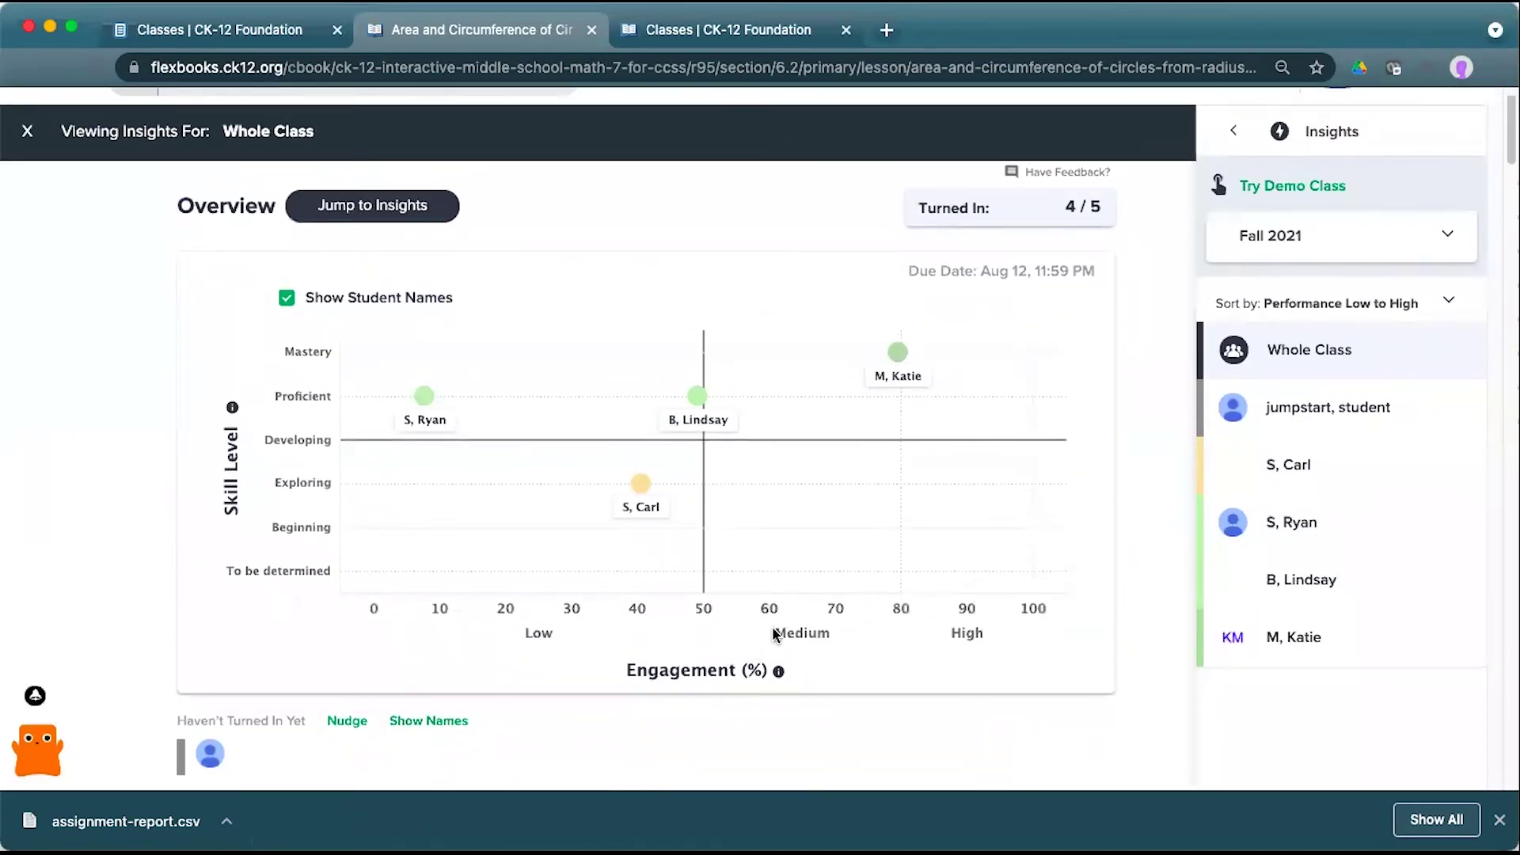
pyautogui.scroll(-6, 772, 632)
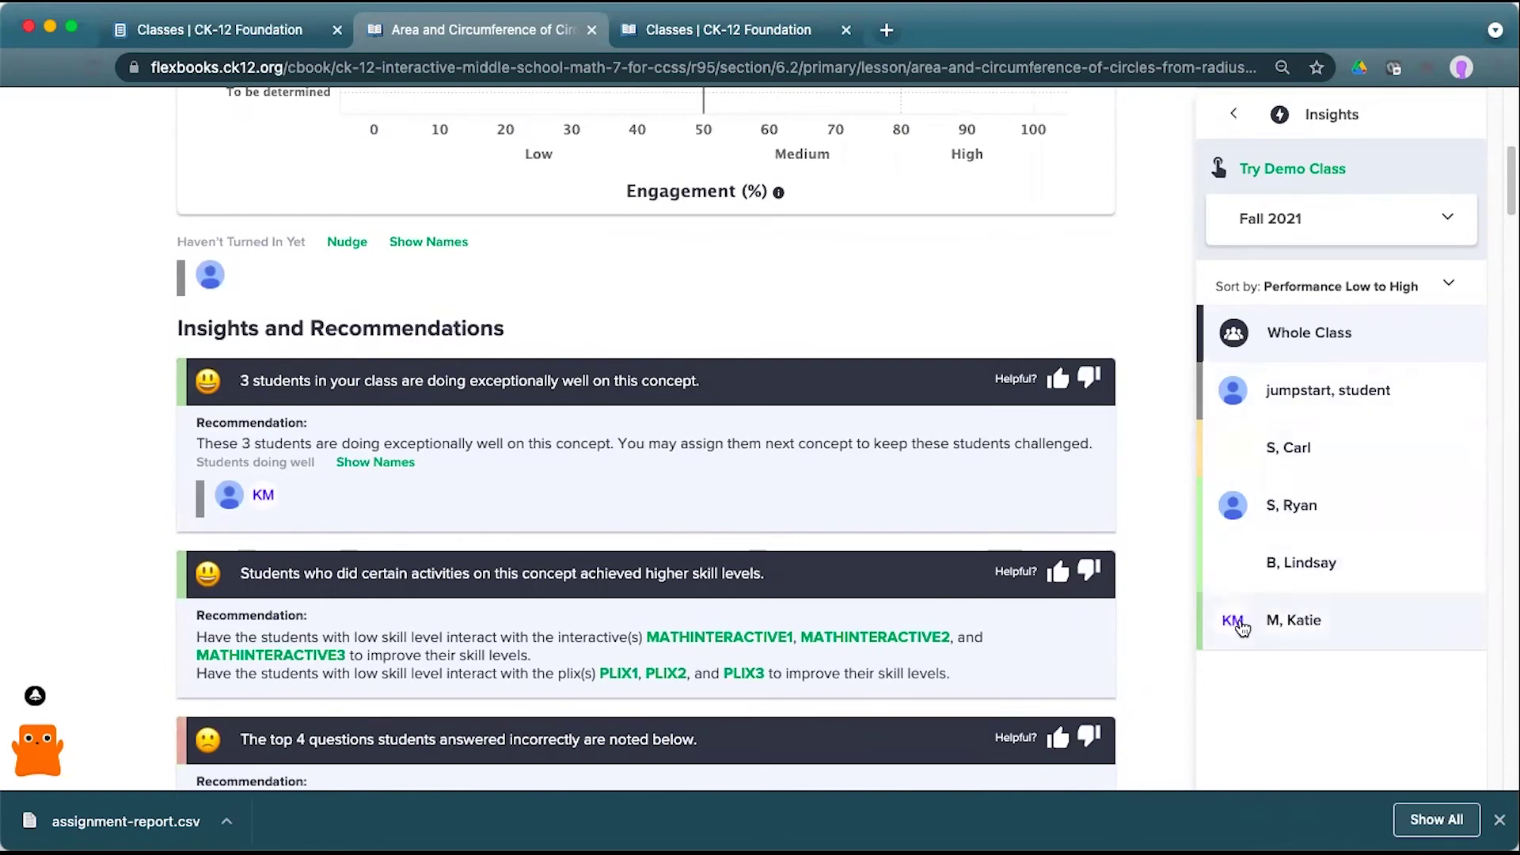
pyautogui.scroll(5, 1153, 567)
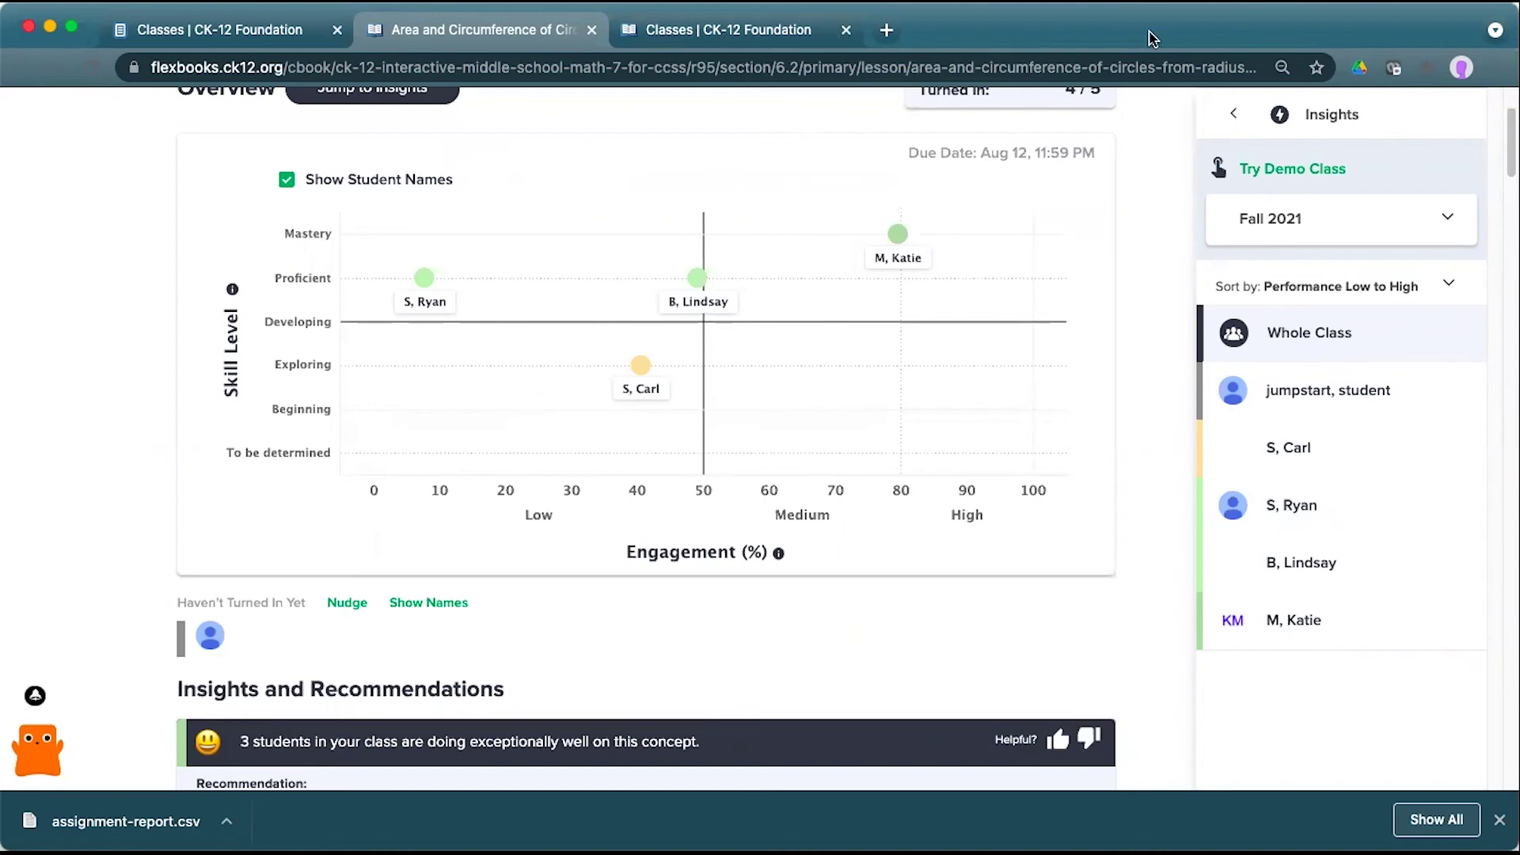
# - Open Class Insights for the Area of a Circle practice from the class report in a new tab
pyautogui.click(736, 32)
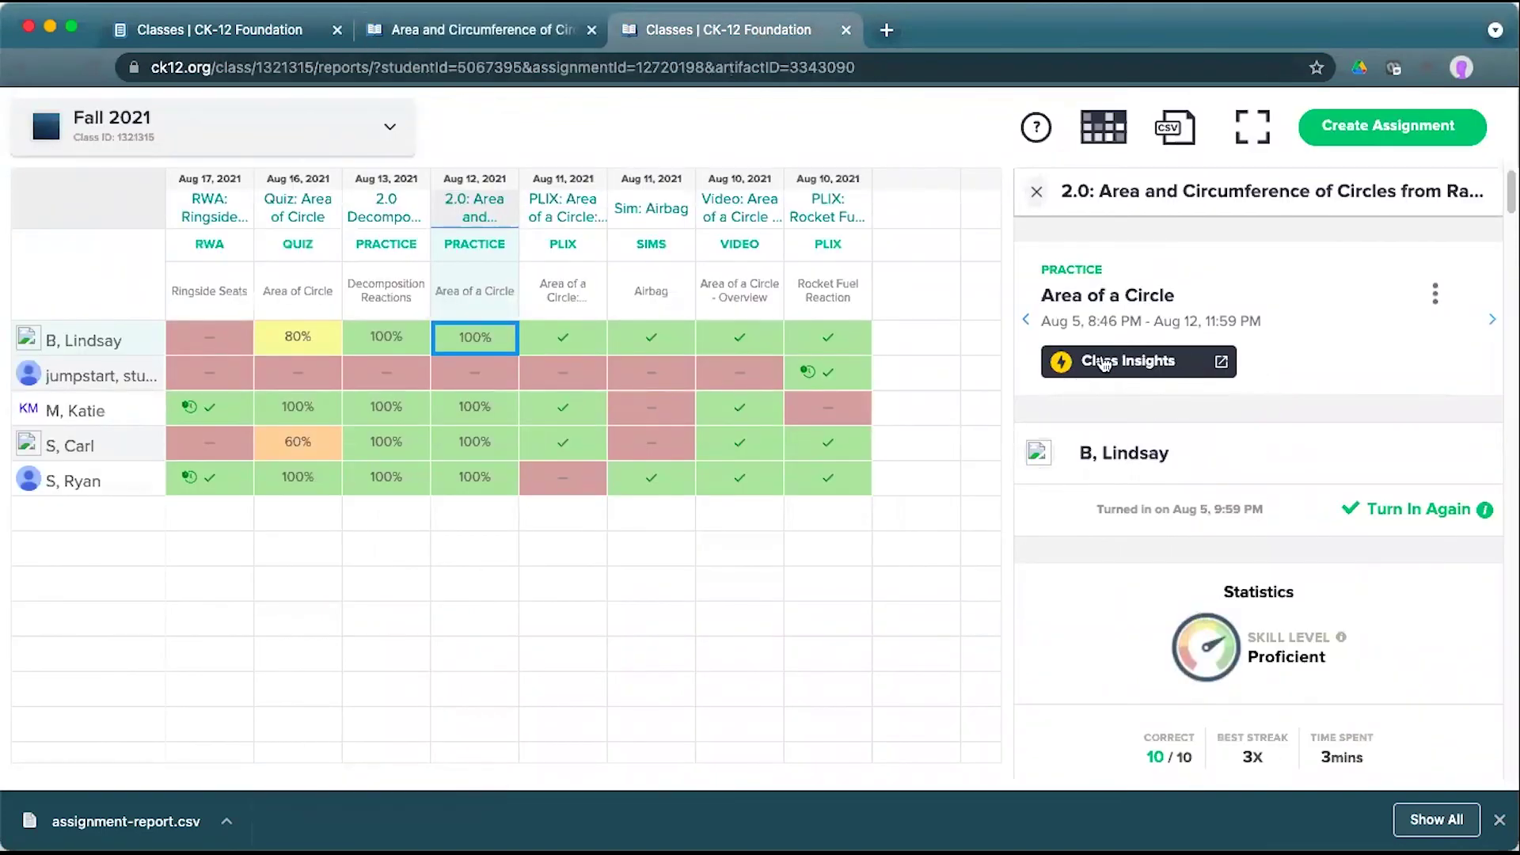
pyautogui.click(1133, 363)
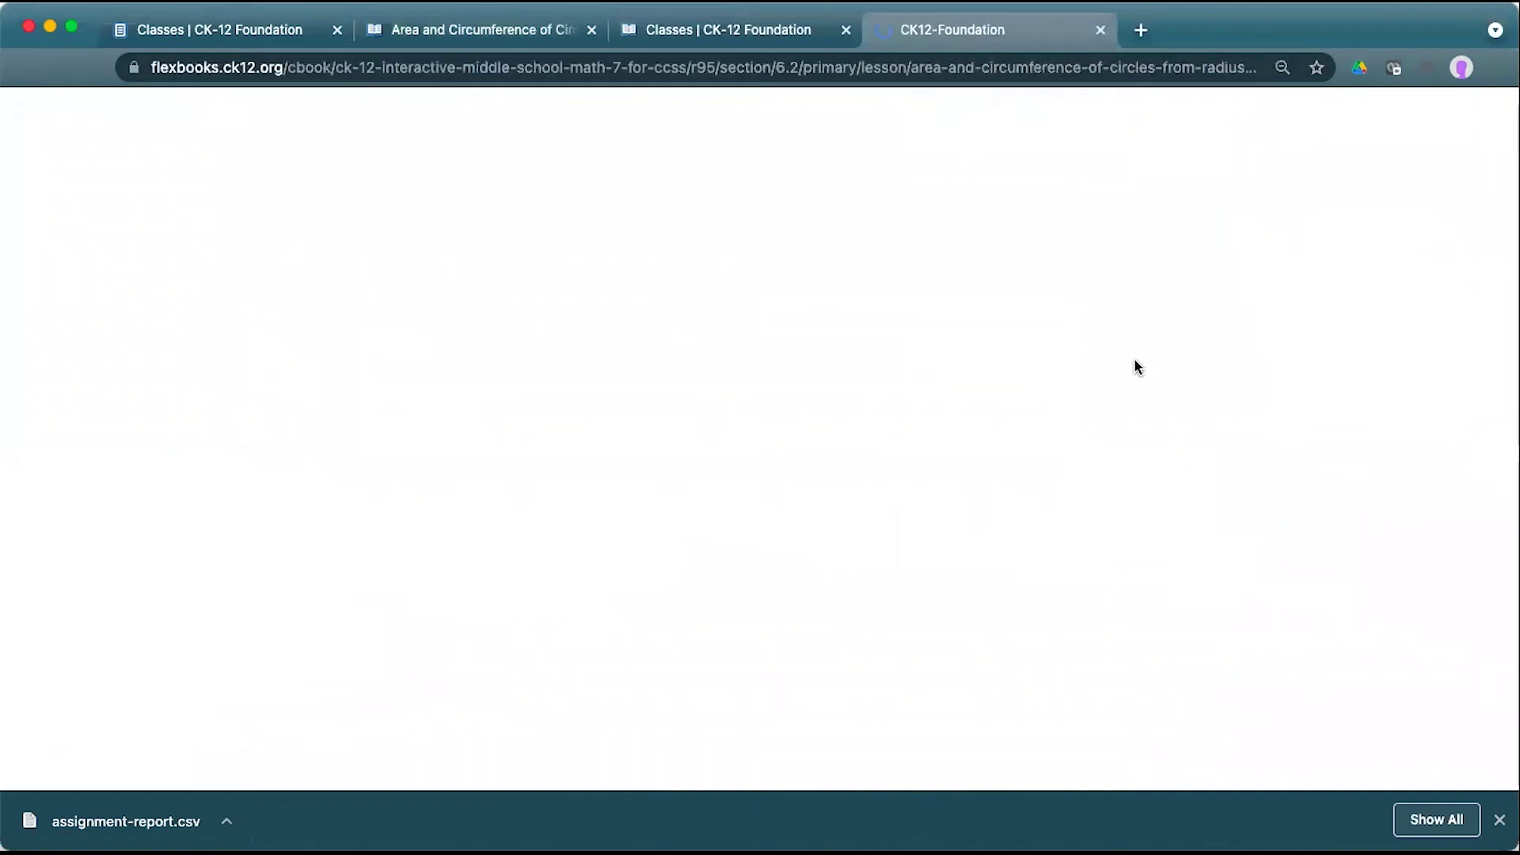